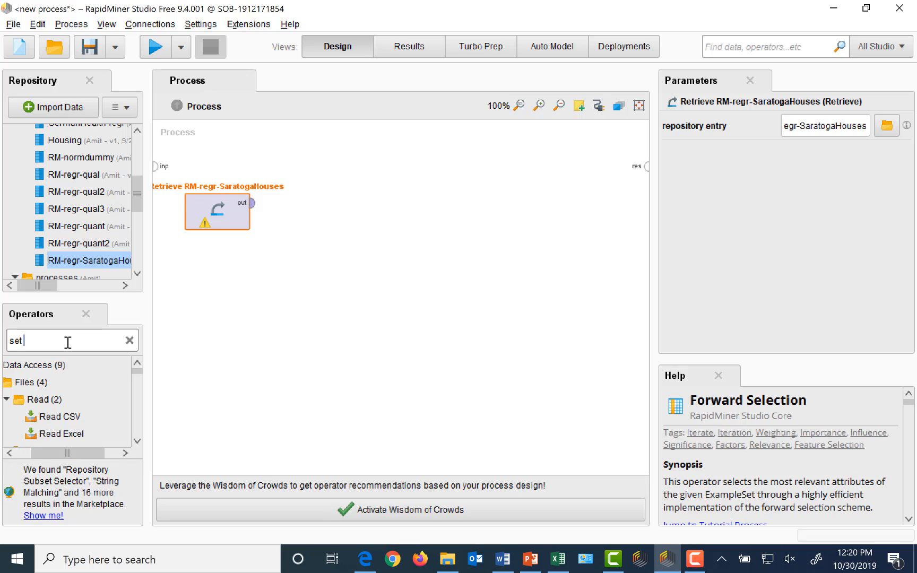
Step: Add a Set Role operator to the process and connect the Retrieve operator's output to its example set input
drag(84, 417, 311, 204)
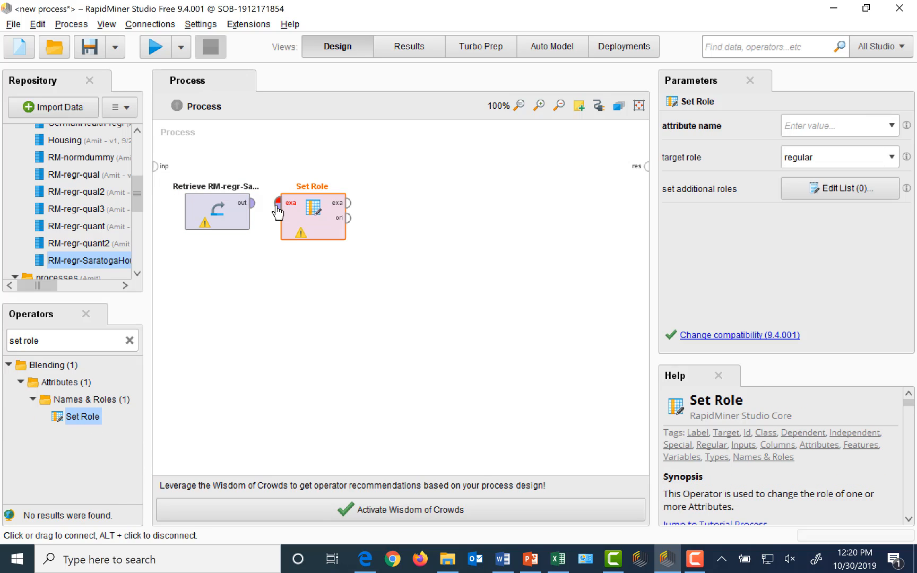
click(252, 203)
click(280, 207)
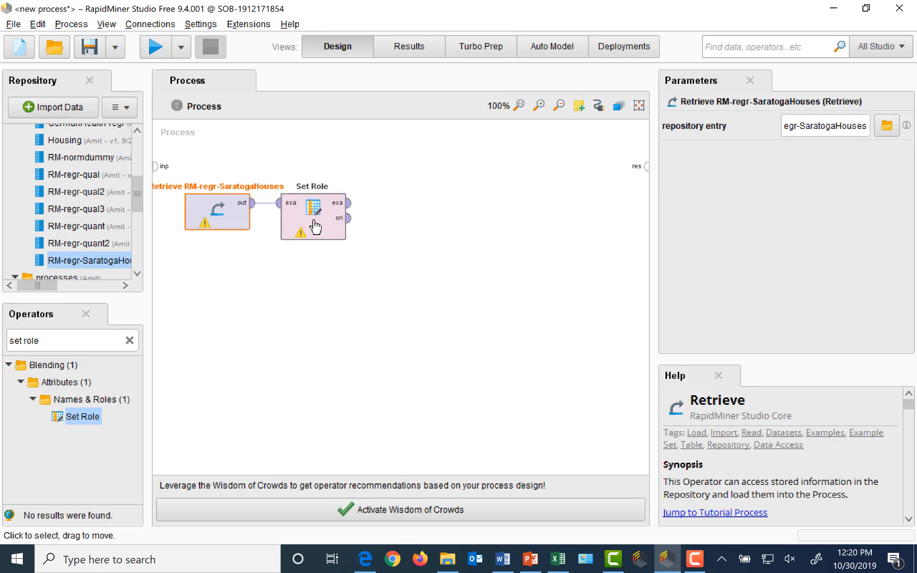
Step: Configure the Set Role operator to give the attribute price the target role label
click(317, 228)
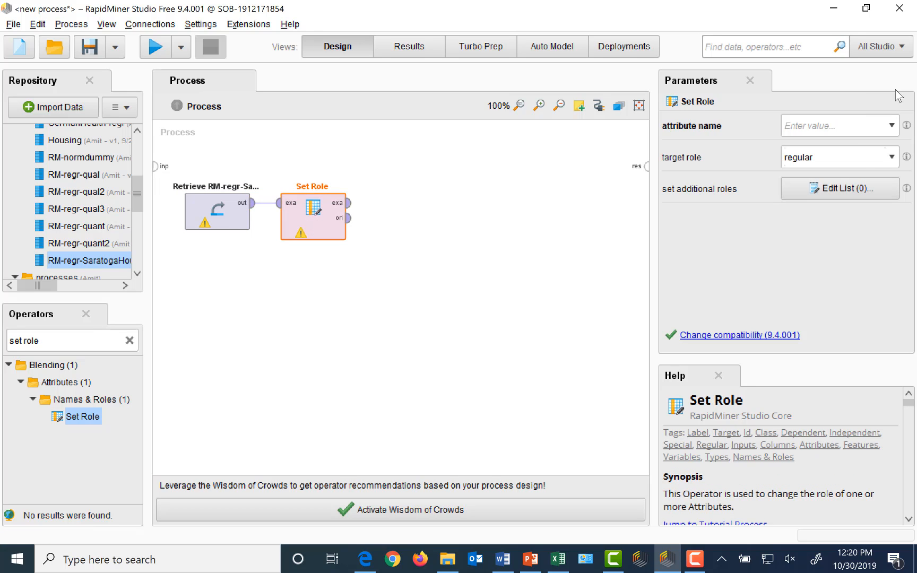
click(893, 128)
scroll(879, 223, down, 3)
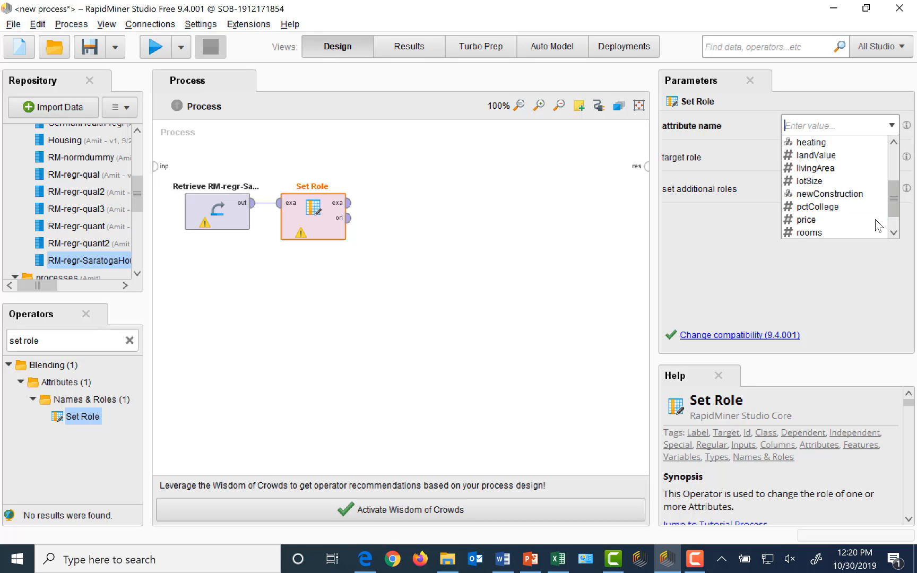
click(812, 220)
click(893, 157)
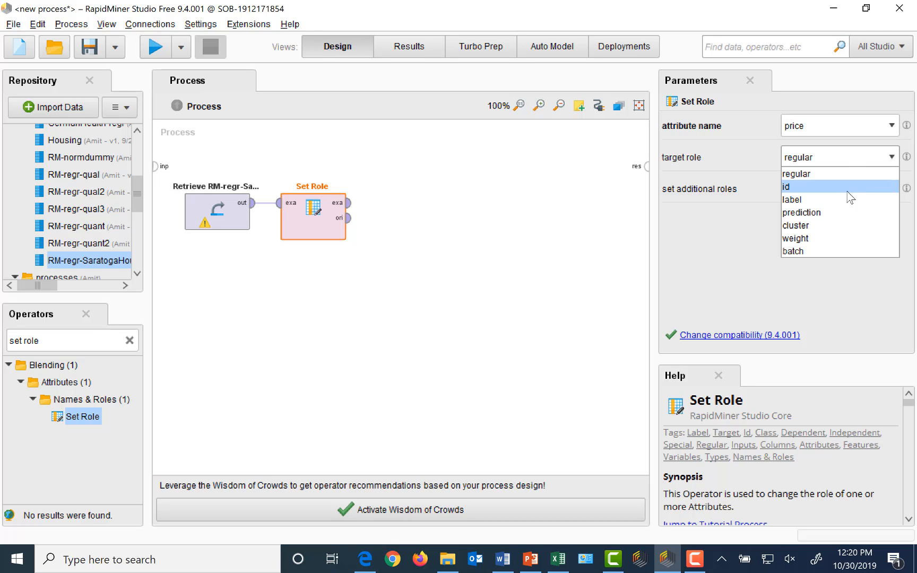
click(803, 200)
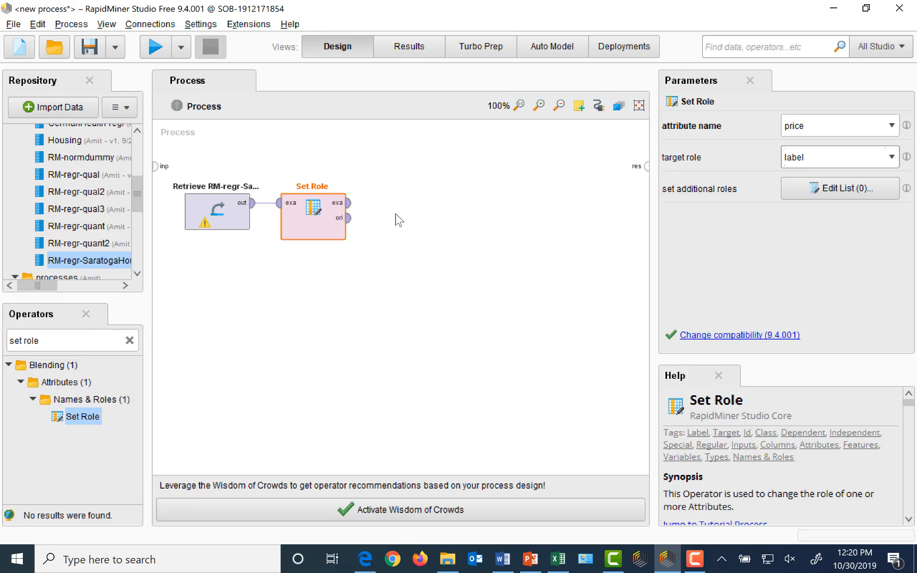
Step: Find the Nominal to Numerical operator, add it after Set Role, and connect Set Role's example set output to it
click(88, 341)
text(n)
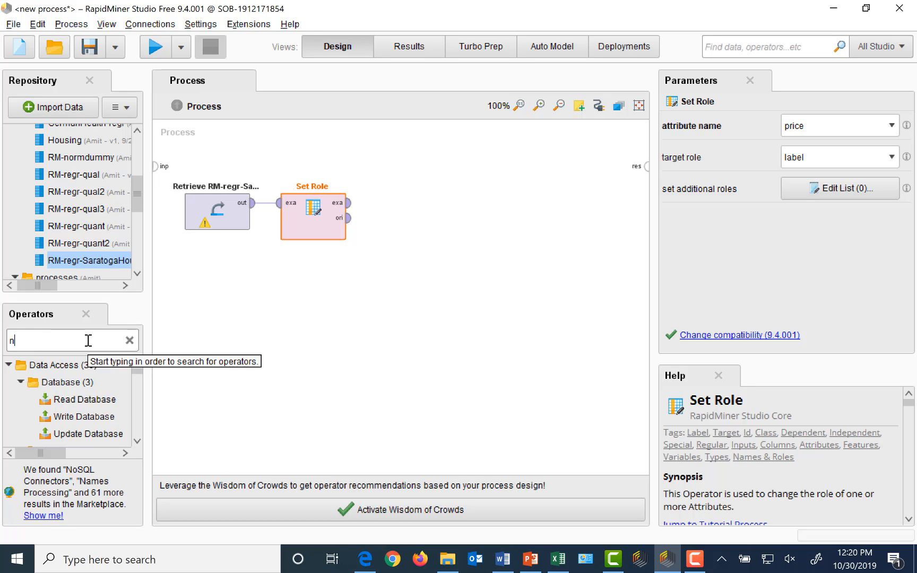
text(ominal to numeric)
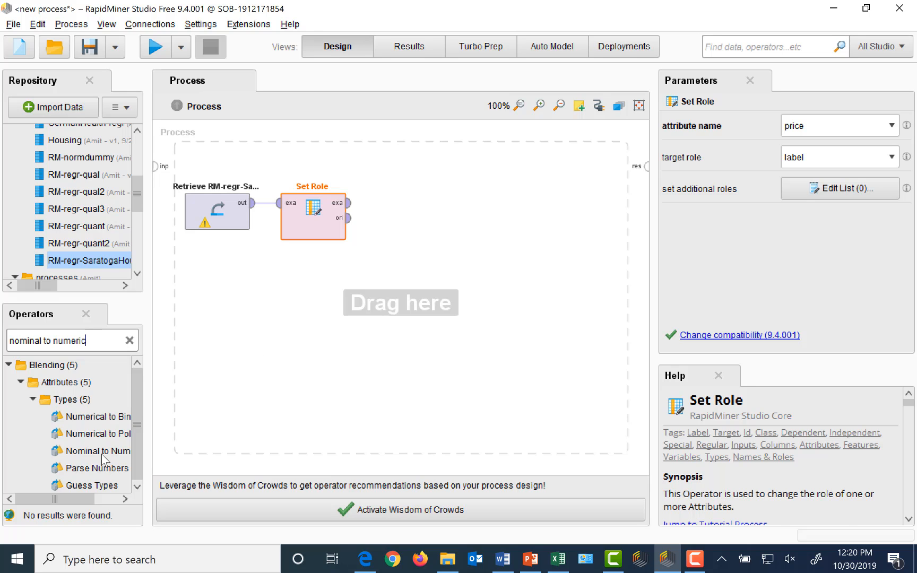
drag(99, 452, 410, 206)
drag(351, 203, 376, 203)
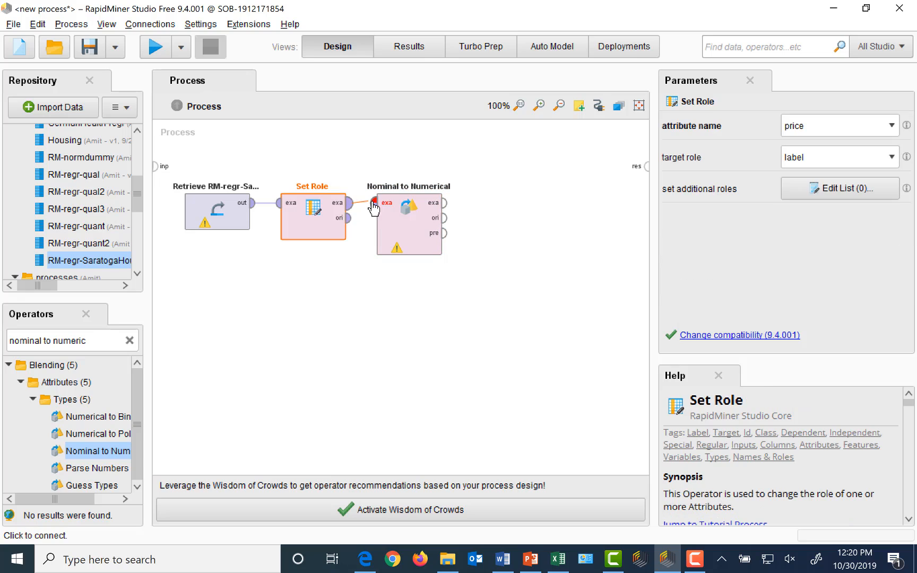
Step: Set Nominal to Numerical's attribute filter type to subset, including centralAir, fuel, heating, newConstruction, sewer and waterfront
click(419, 240)
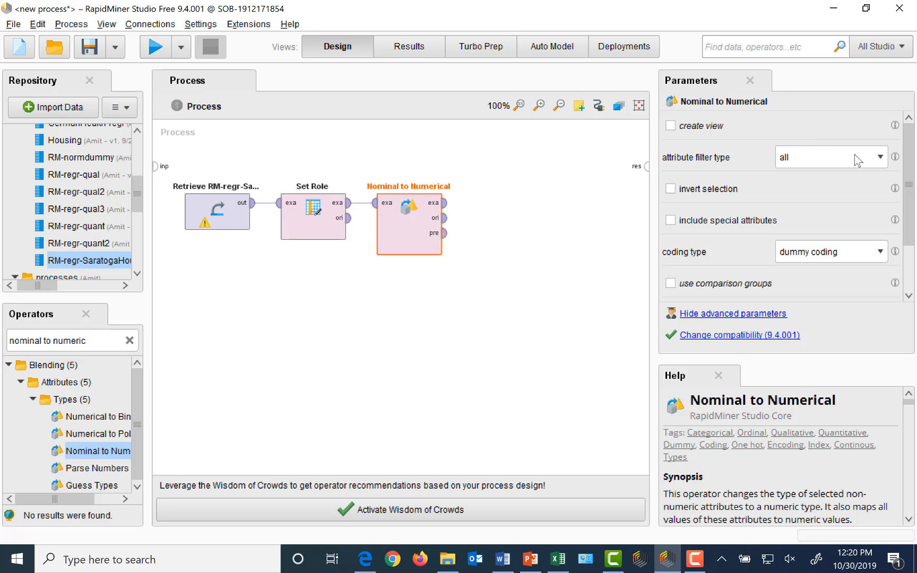
click(879, 158)
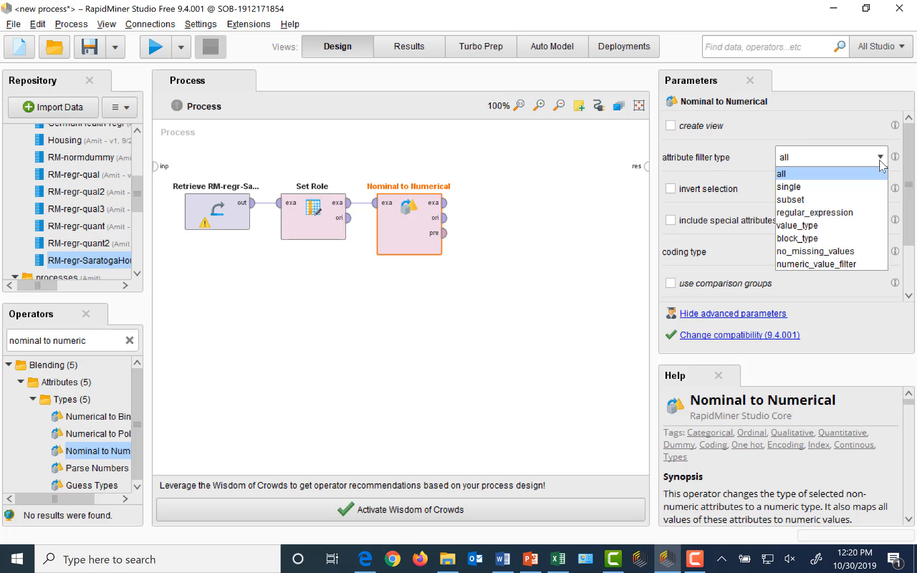
click(803, 200)
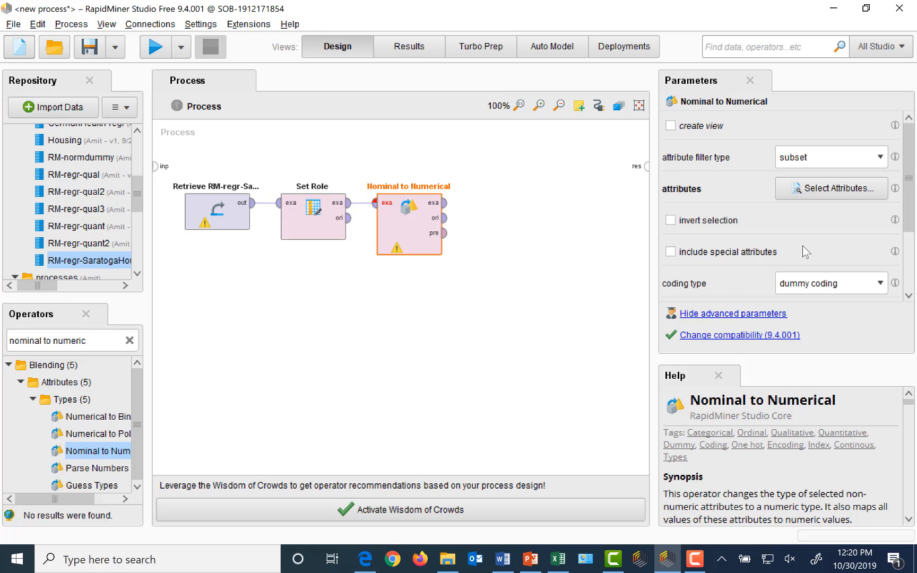
click(830, 190)
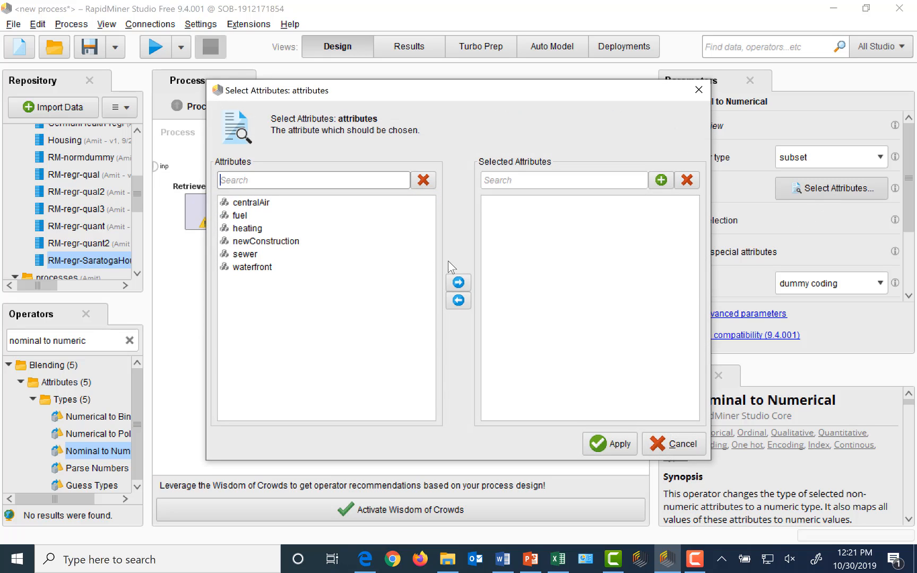
click(257, 203)
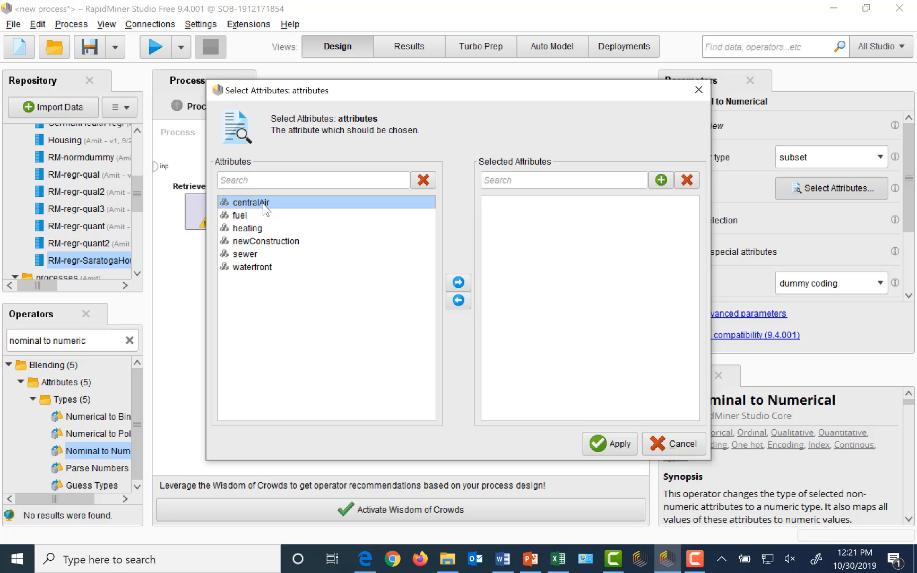
shift+click(266, 271)
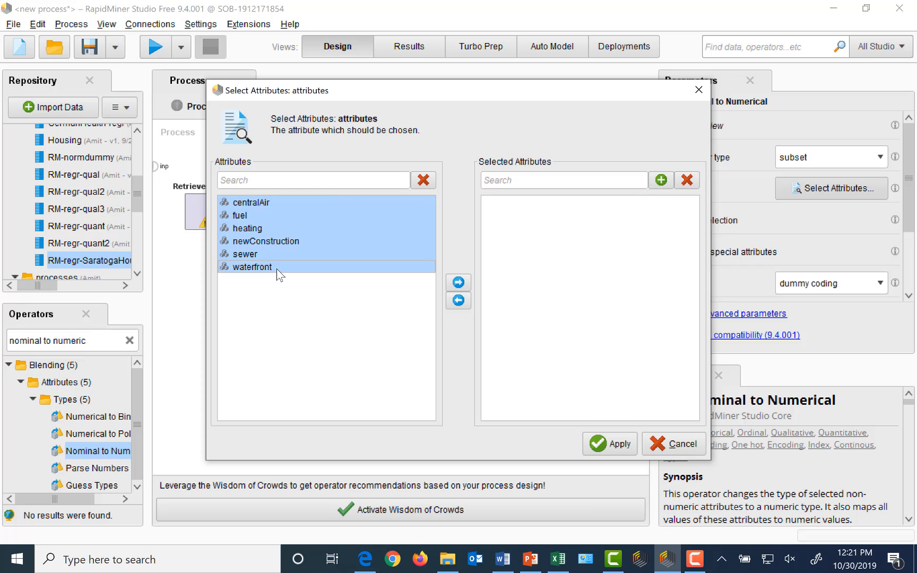
click(459, 282)
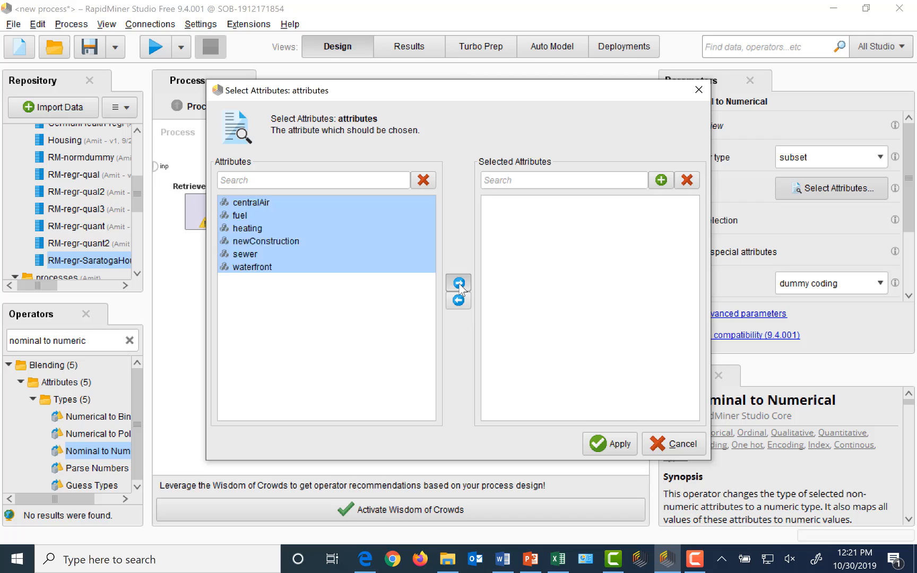
click(626, 446)
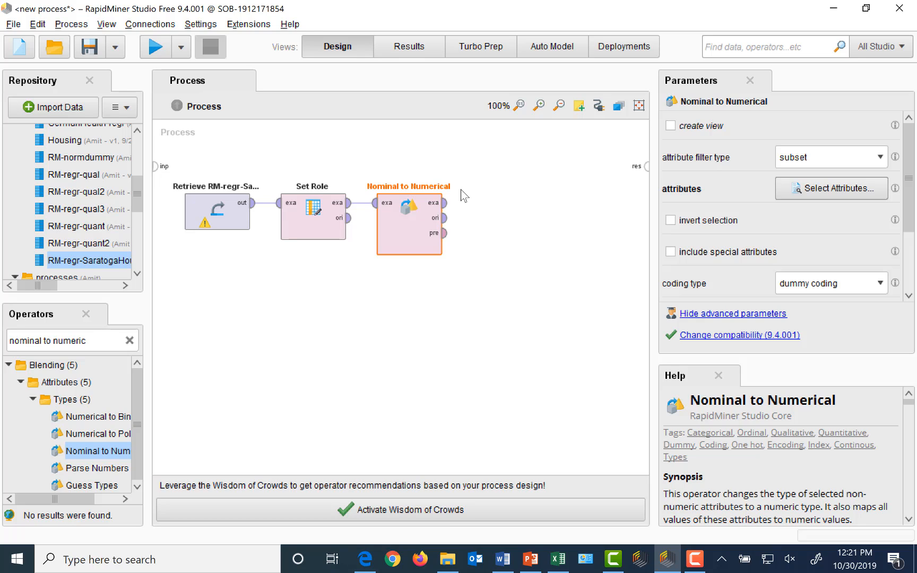
Step: Find the Select Attributes operator, add it after Nominal to Numerical, and connect the example set output of Nominal to Numerical to it
click(105, 342)
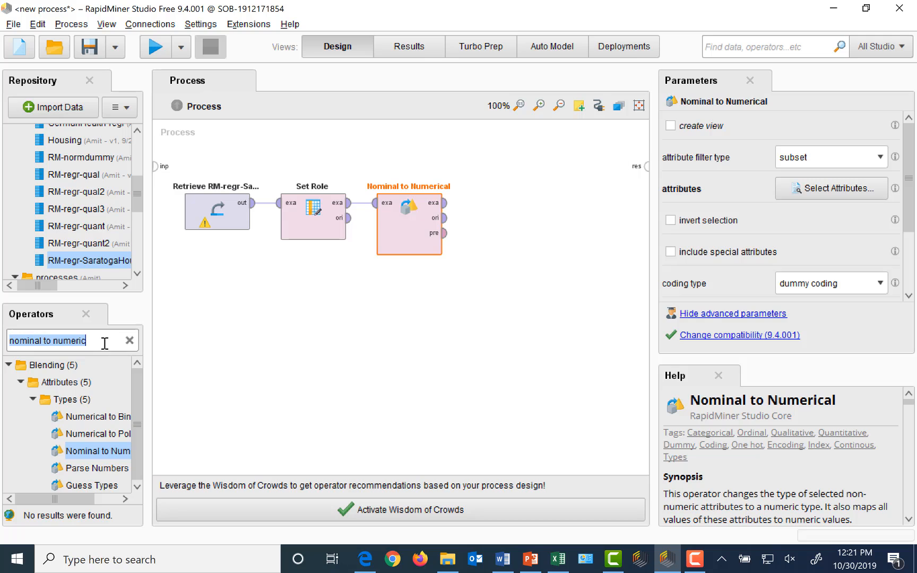
text(select)
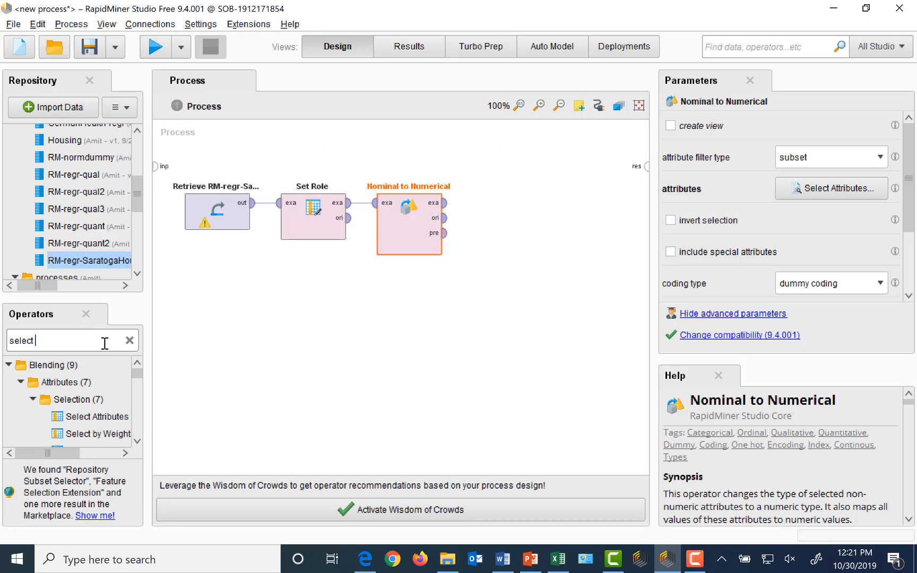
text( operator)
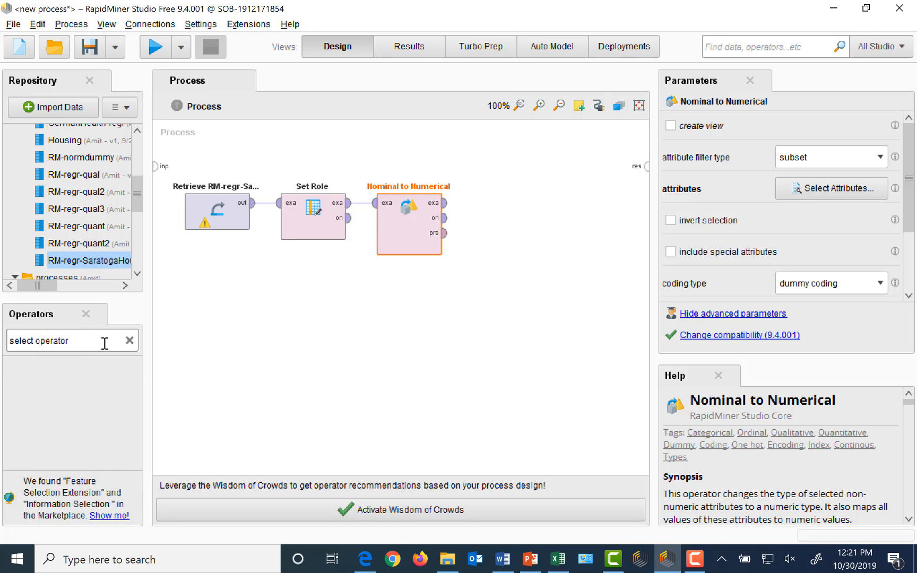
key(BackSpace)
key(BackSpace)
key(BackSpace)
key(BackSpace)
key(BackSpace)
key(BackSpace)
key(BackSpace)
key(BackSpace)
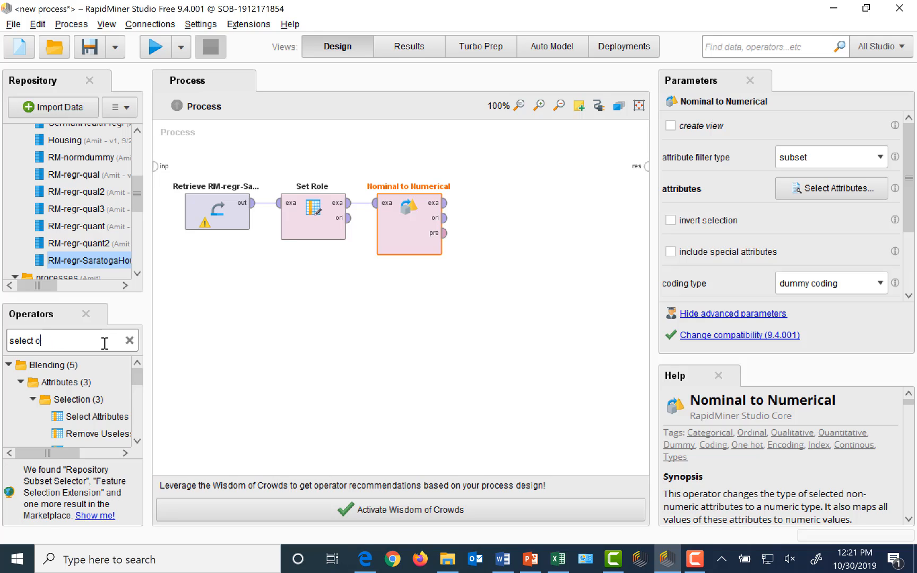
text(attribute)
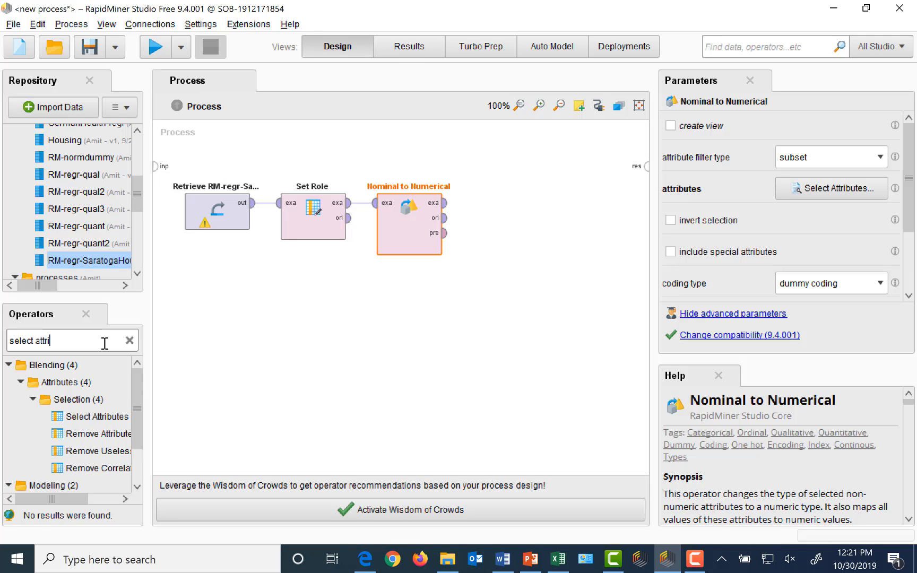
click(87, 418)
drag(87, 419, 509, 209)
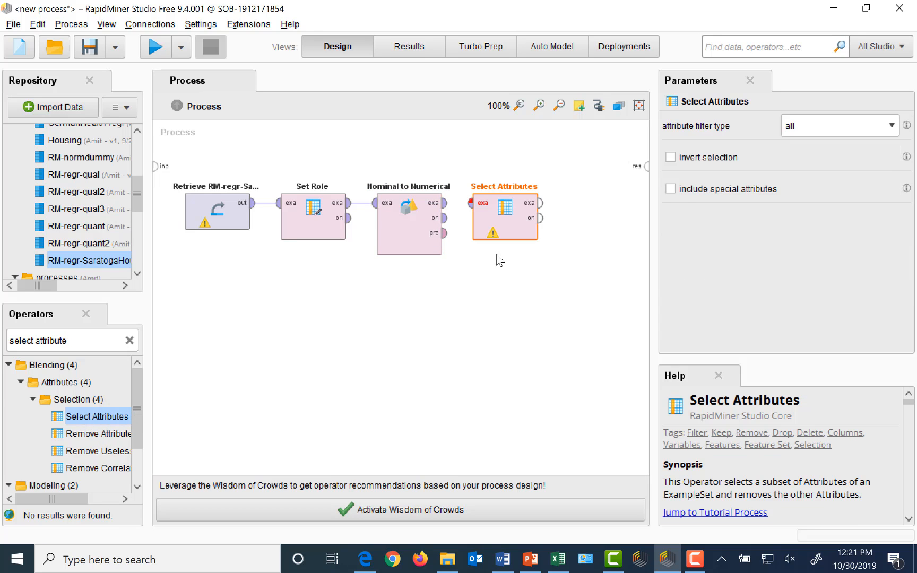
click(444, 203)
click(471, 203)
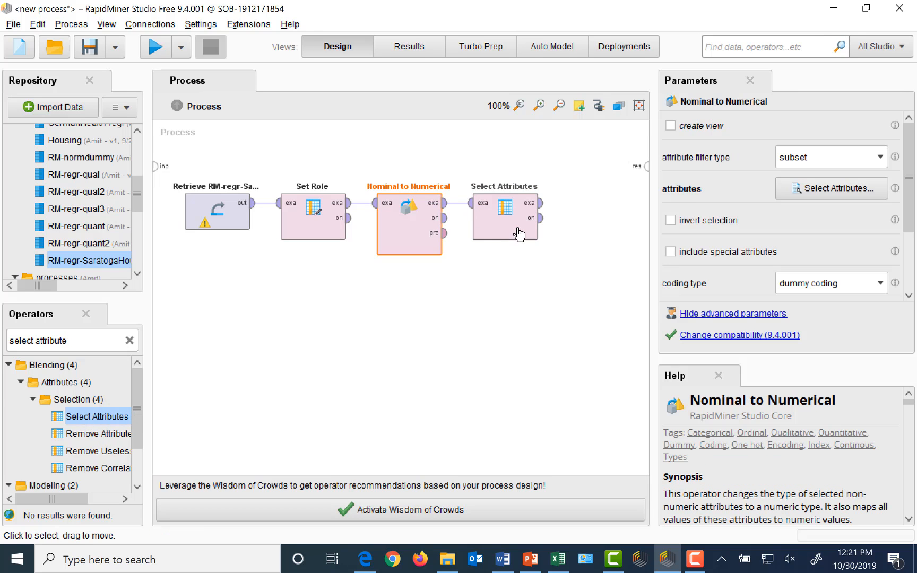
Step: Set the Select Attributes operator's filter type to subset and add attribute A to its selected attributes
click(517, 231)
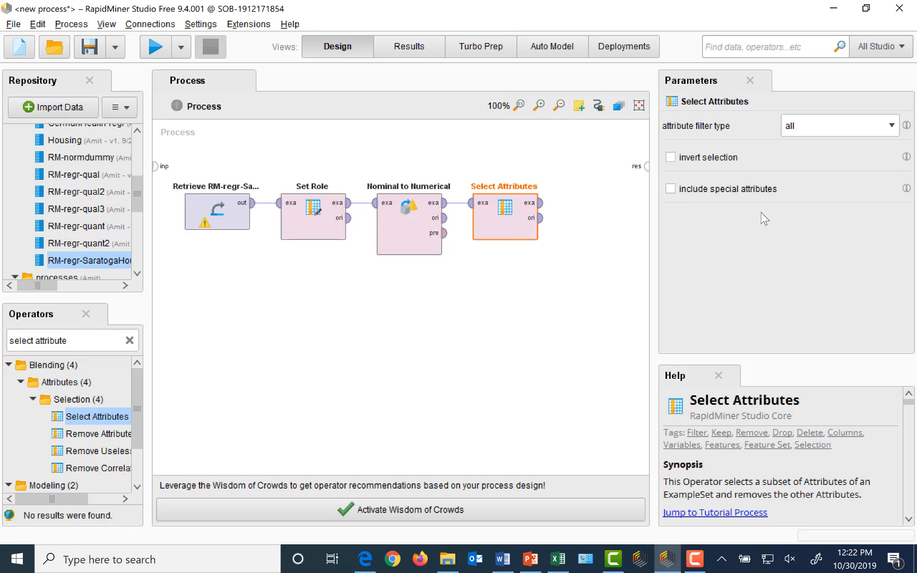
click(892, 126)
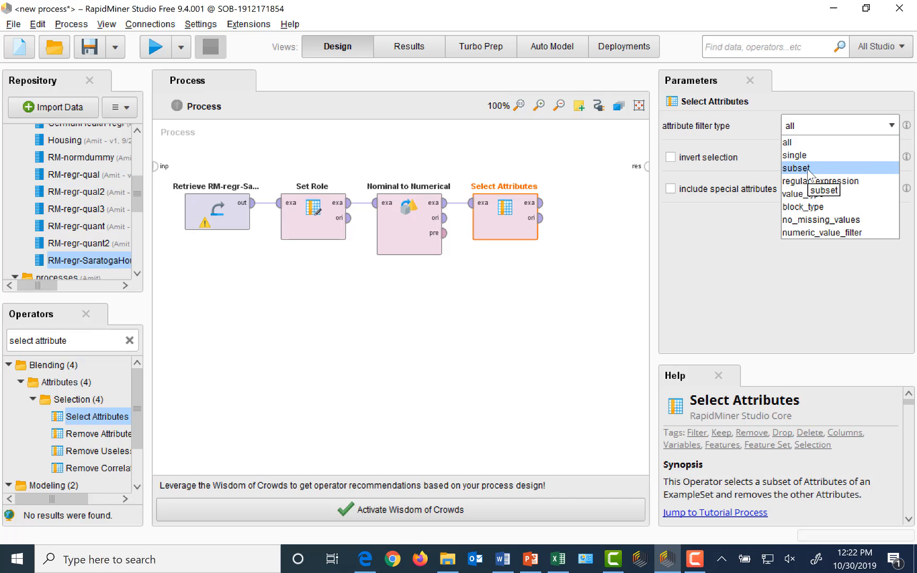
click(808, 169)
click(842, 157)
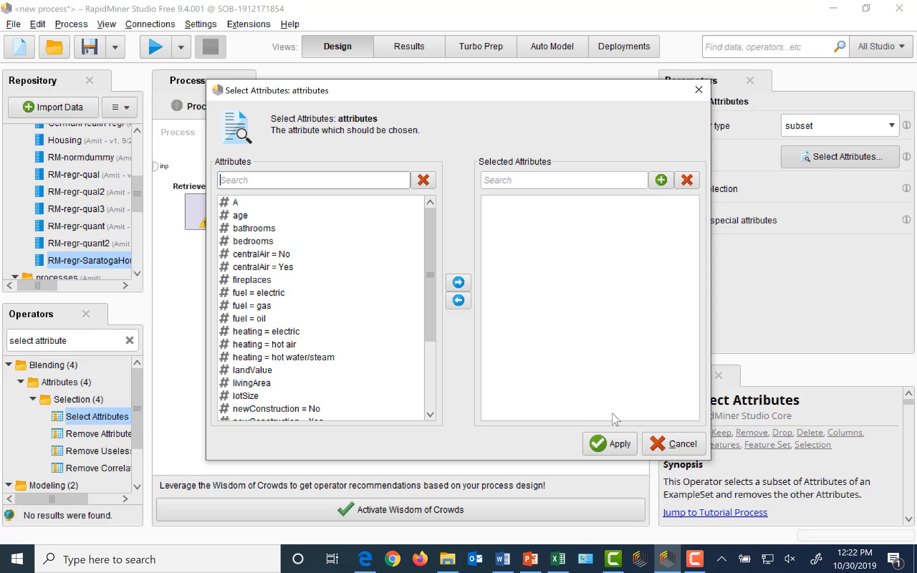
click(241, 204)
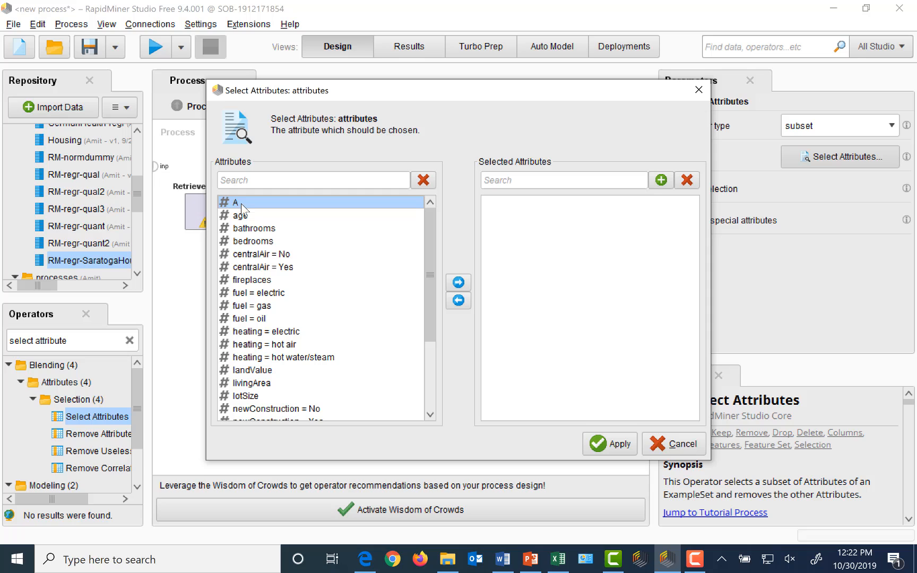
click(459, 283)
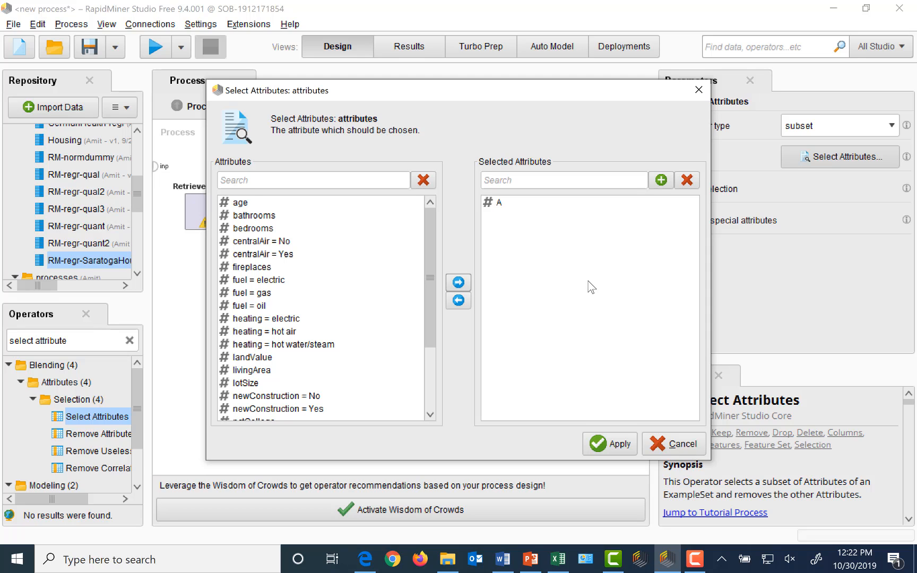
Step: Add centralAir = Yes, fuel = oil and heating = hot water/steam to the selected attributes of Select Attributes
click(264, 256)
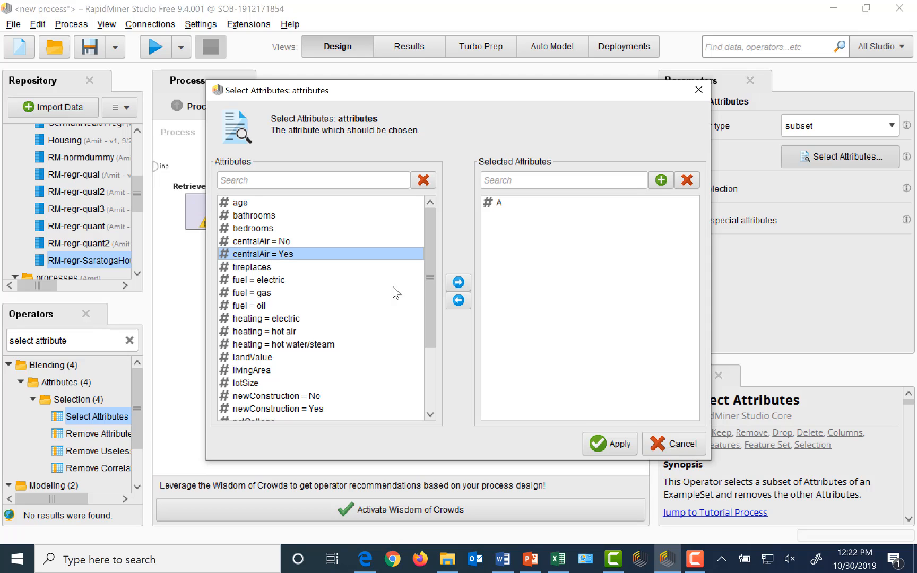
click(458, 283)
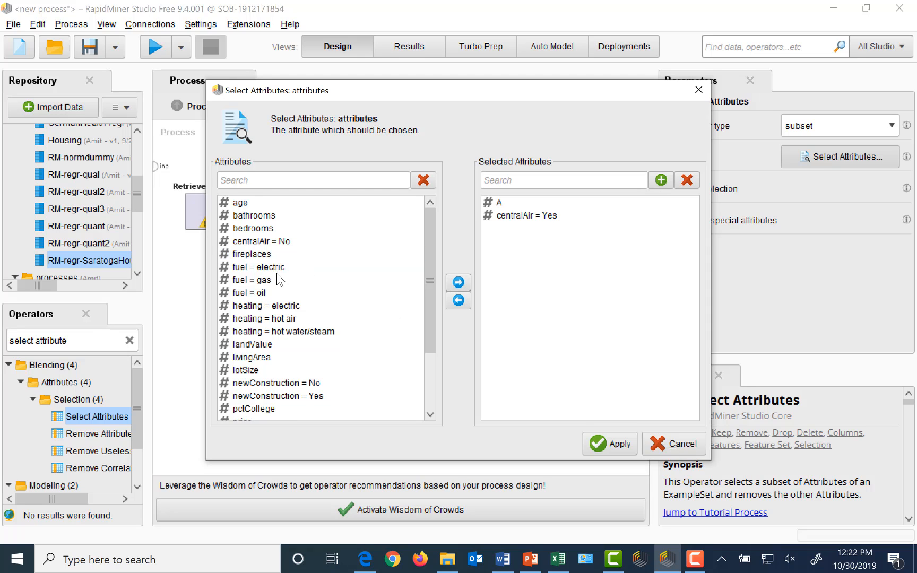
click(265, 293)
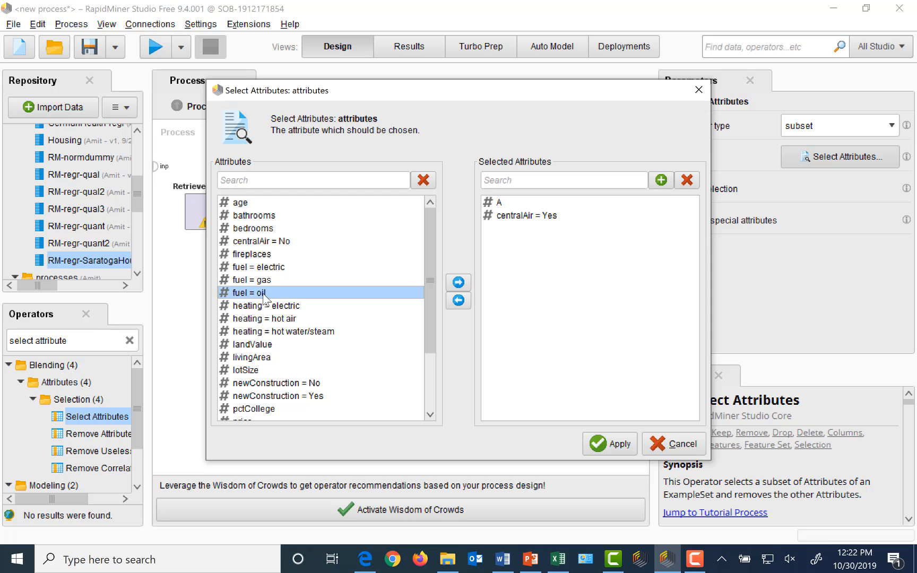
click(459, 284)
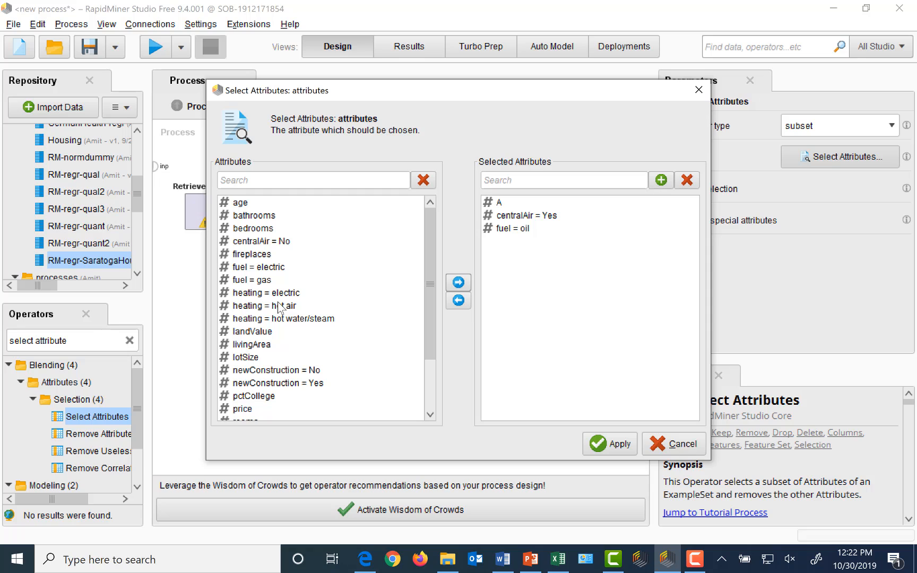
click(288, 322)
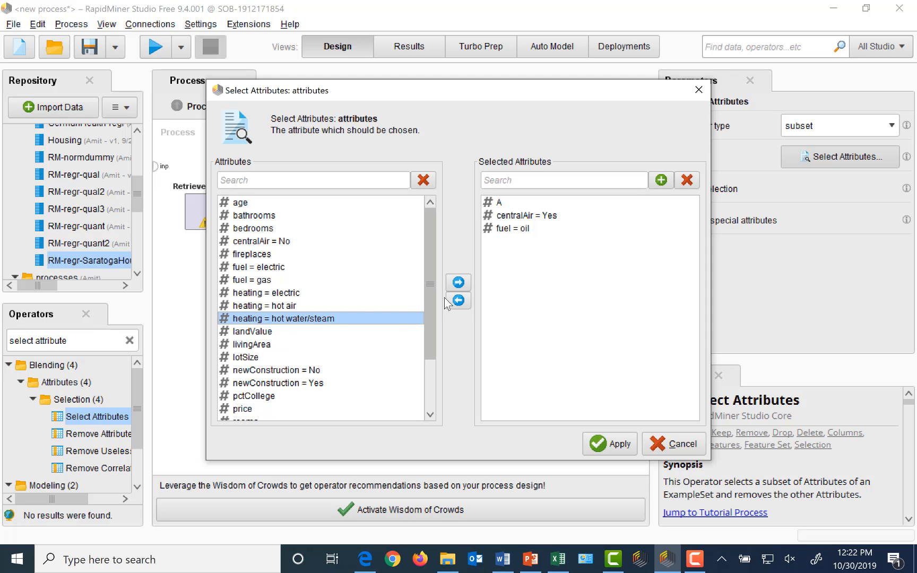
click(459, 282)
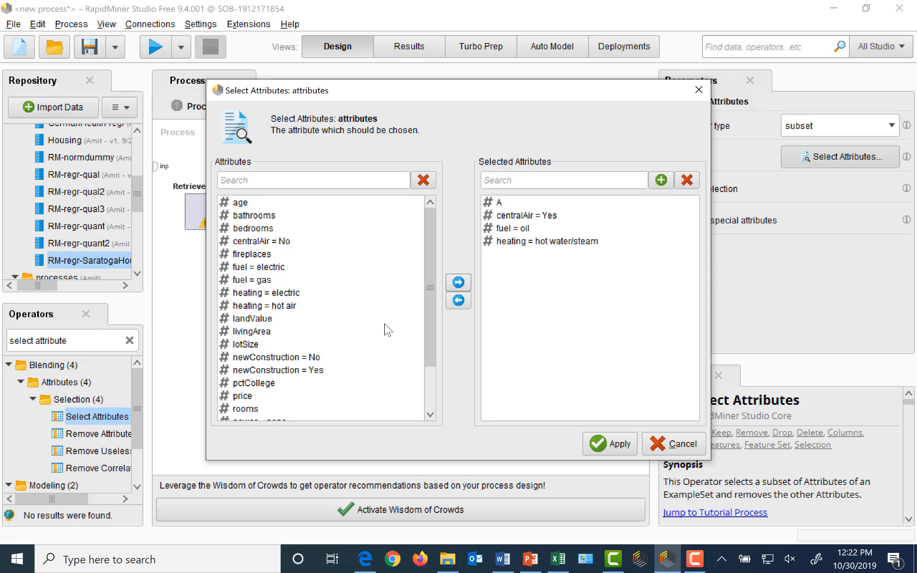
Step: Add newConstruction = Yes, sewer = none and waterfront = Yes to the selected attributes, apply the list, and invert the selection
click(289, 370)
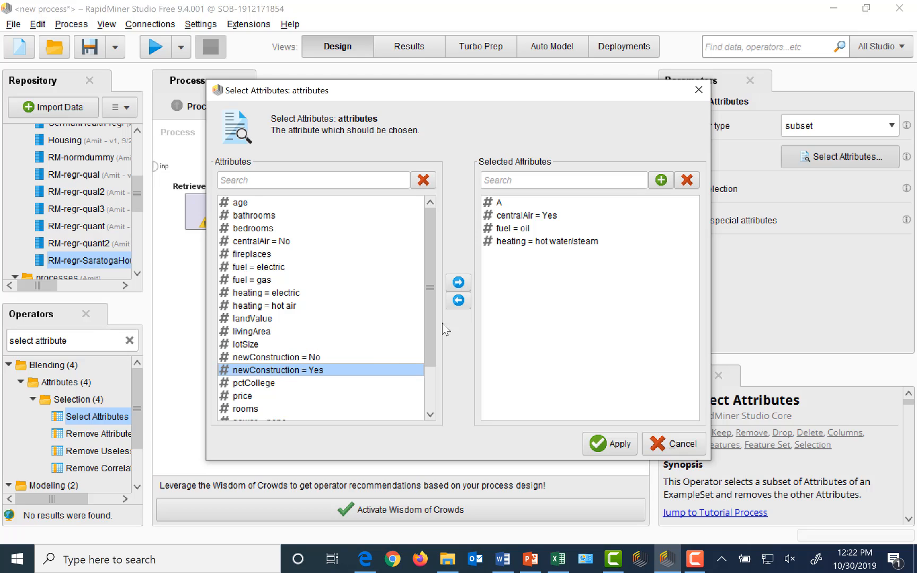
click(459, 284)
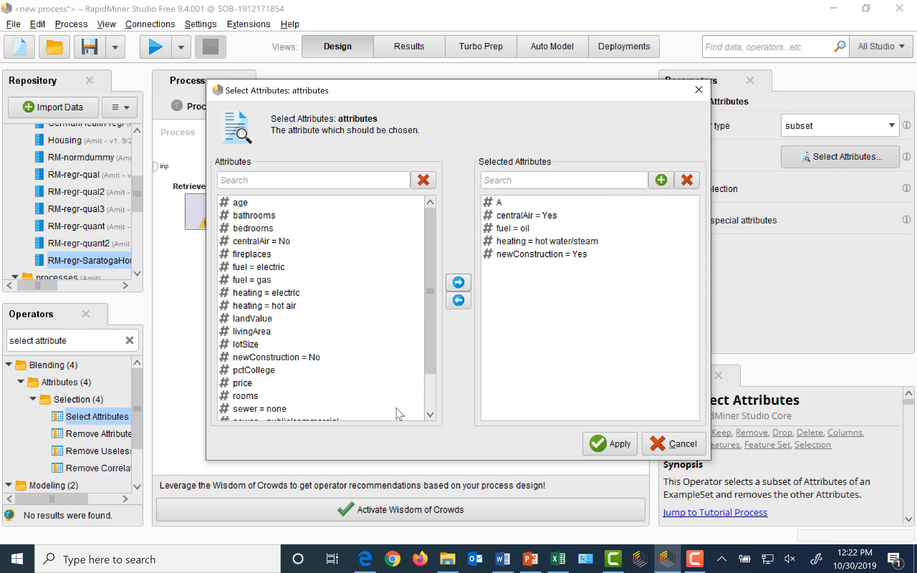
scroll(427, 417, down, 3)
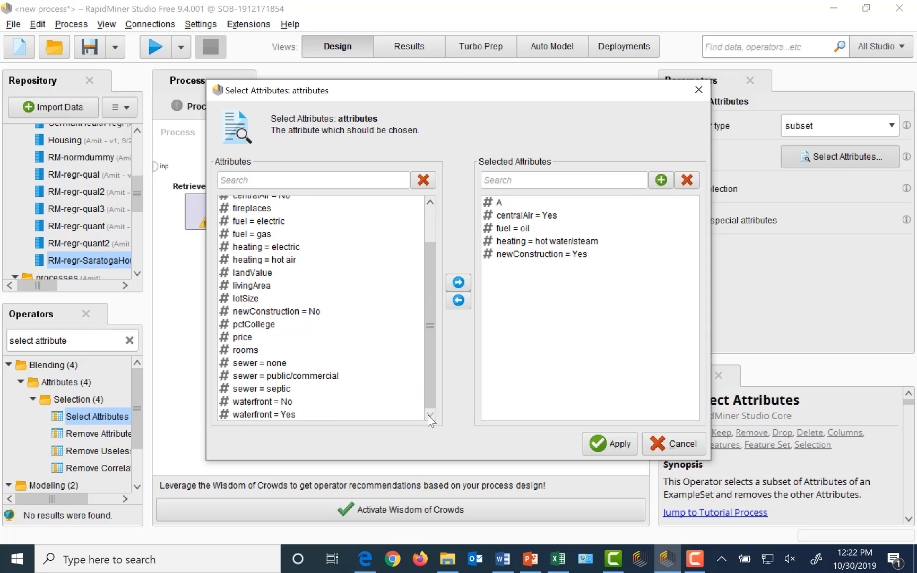
click(271, 367)
click(459, 282)
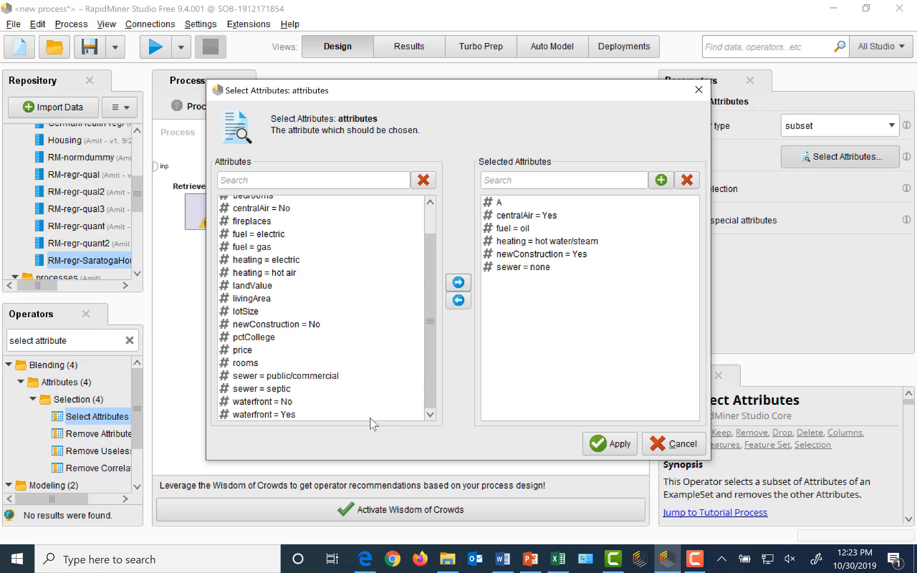
click(287, 415)
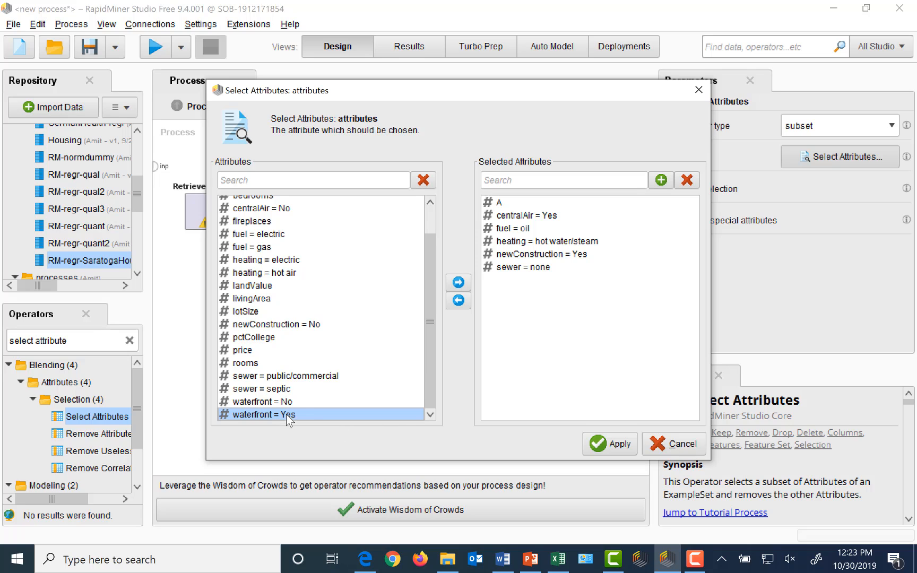
click(459, 282)
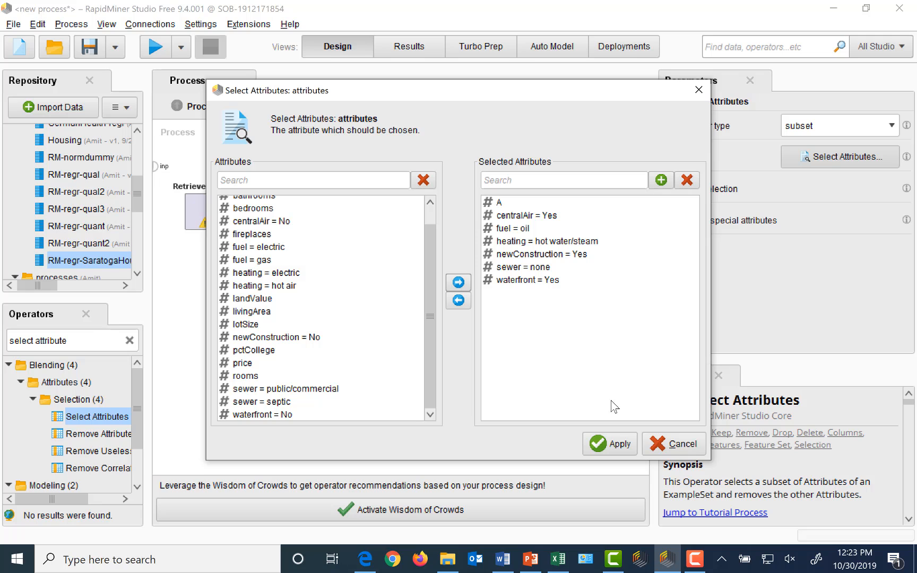
click(619, 446)
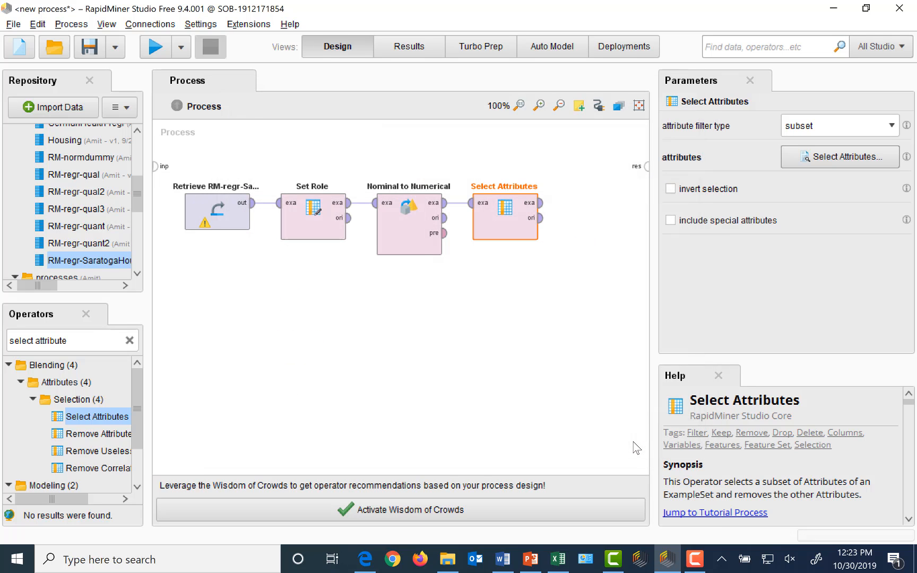
click(671, 189)
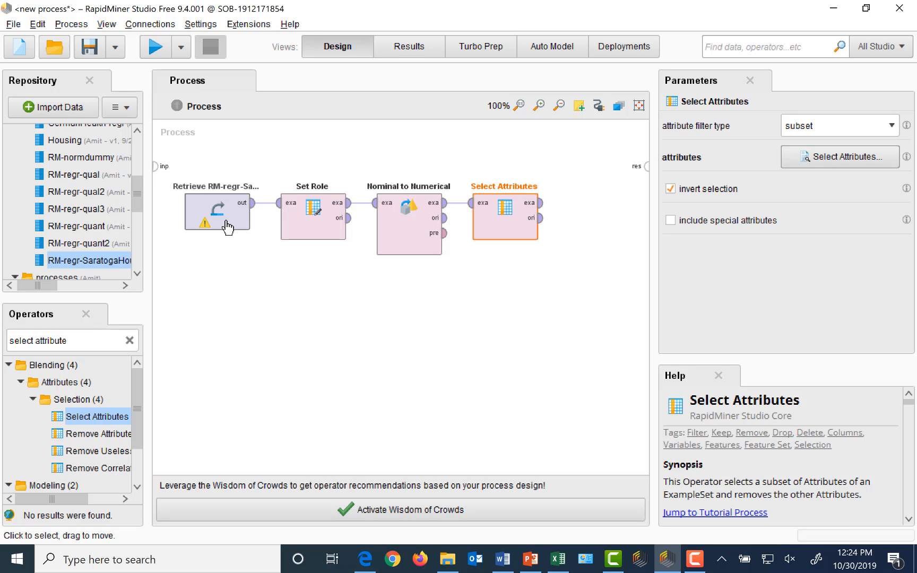
Step: Rearrange Retrieve, Set Role, Nominal to Numerical and Select Attributes into one vertical column in process order
drag(215, 218, 220, 191)
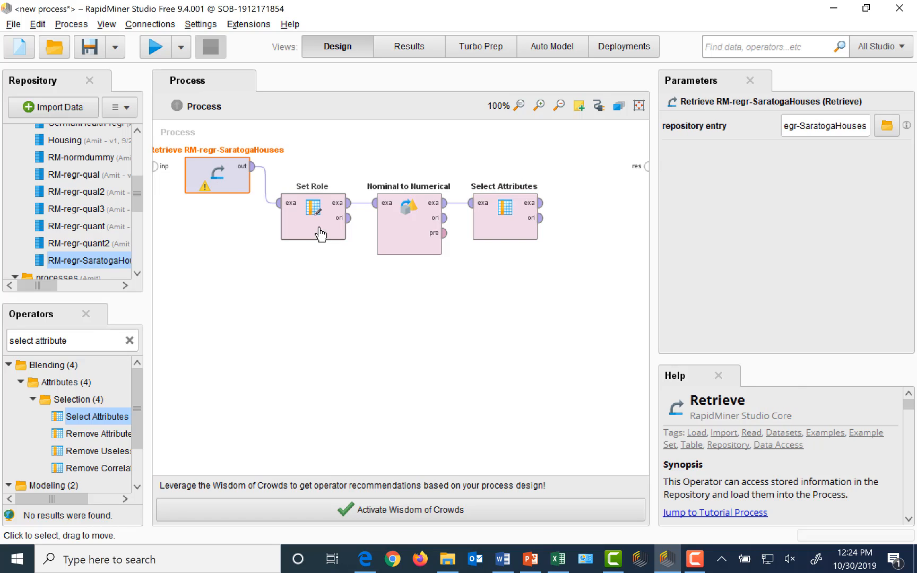
drag(310, 230, 234, 262)
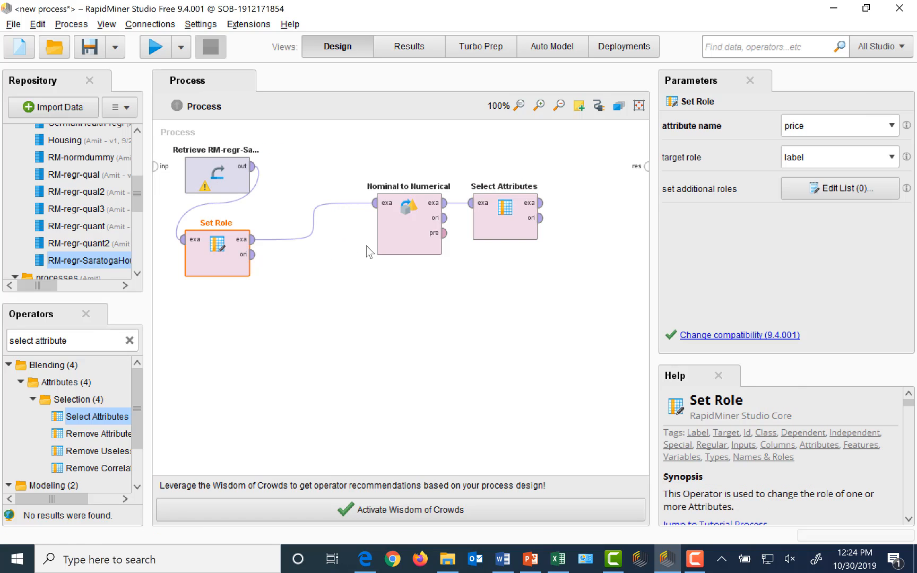
drag(379, 251, 221, 346)
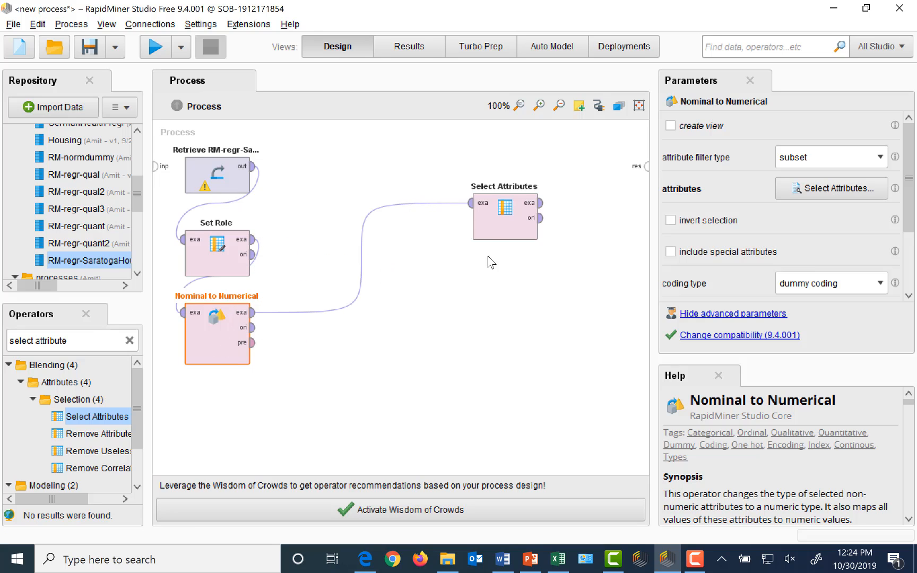
drag(502, 234, 245, 424)
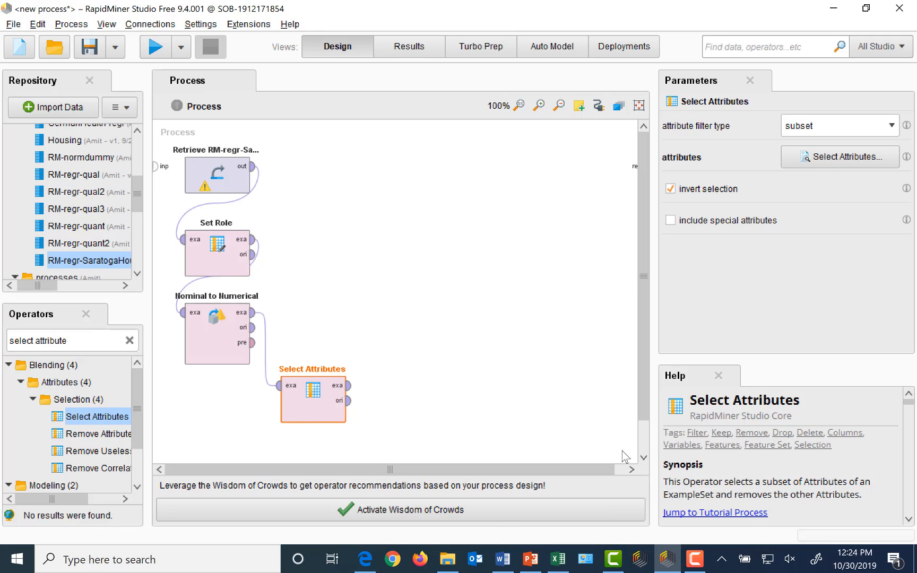
click(644, 457)
click(643, 457)
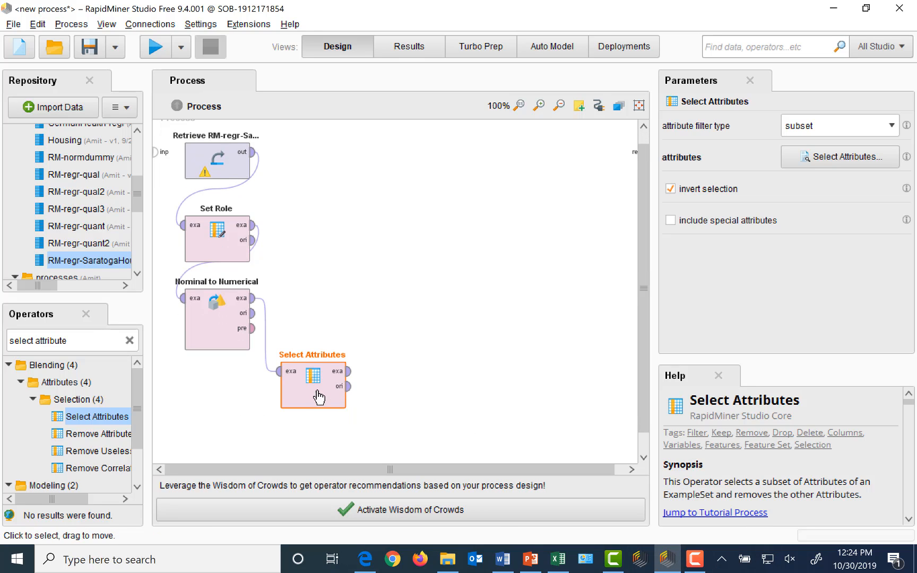
drag(303, 397, 229, 430)
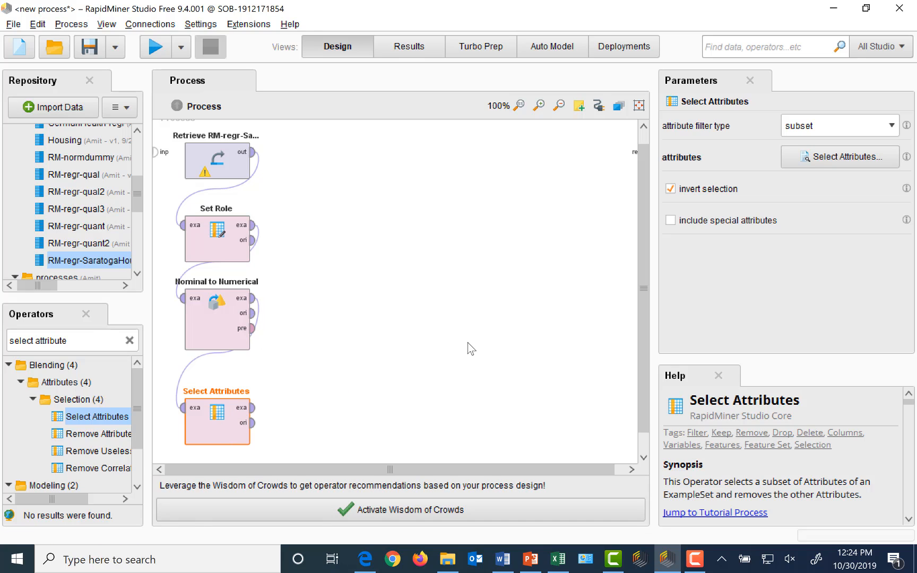
Step: Find the Forward Selection operator, add it beside the operator column, and connect the example set output of Select Attributes to it
click(97, 340)
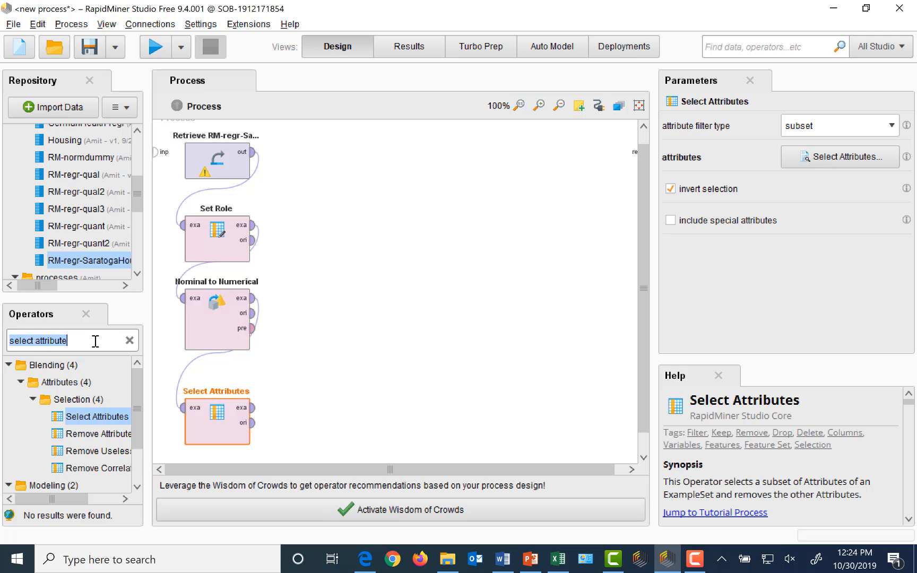
text(for)
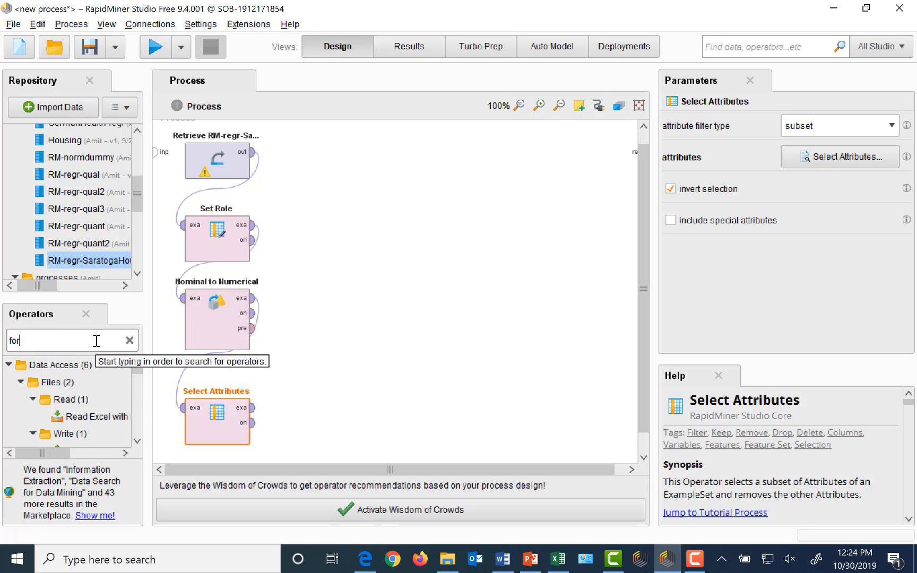
text(ward selection)
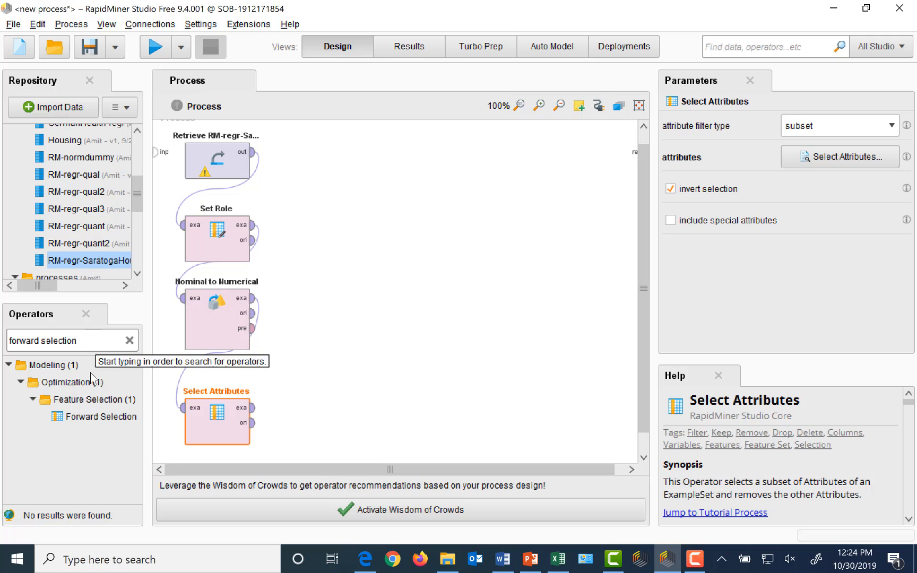
drag(87, 417, 361, 162)
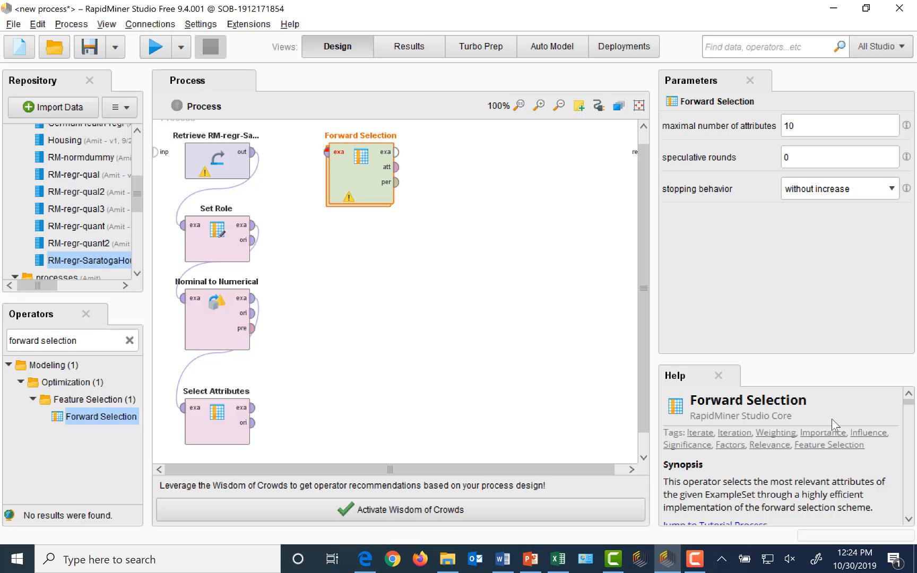
scroll(909, 506, down, 10)
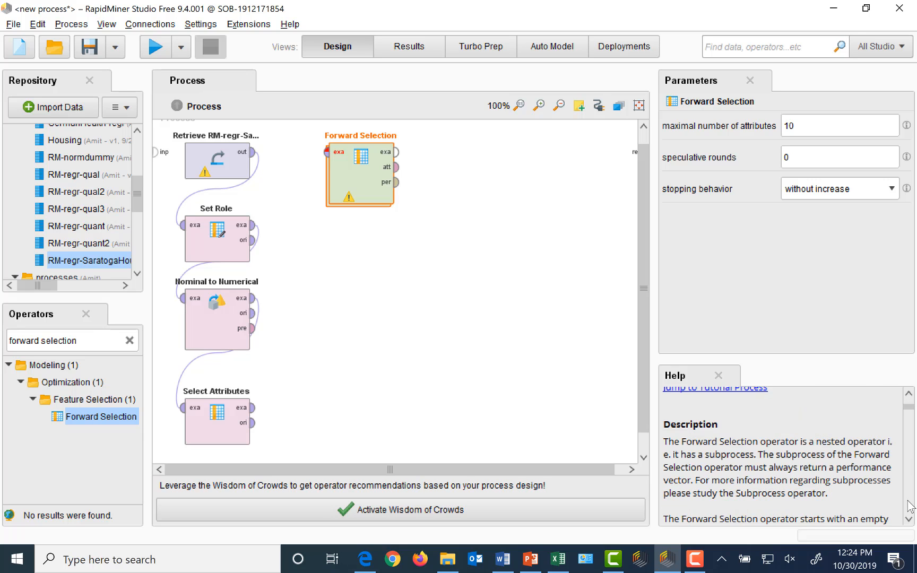
scroll(909, 505, down, 3)
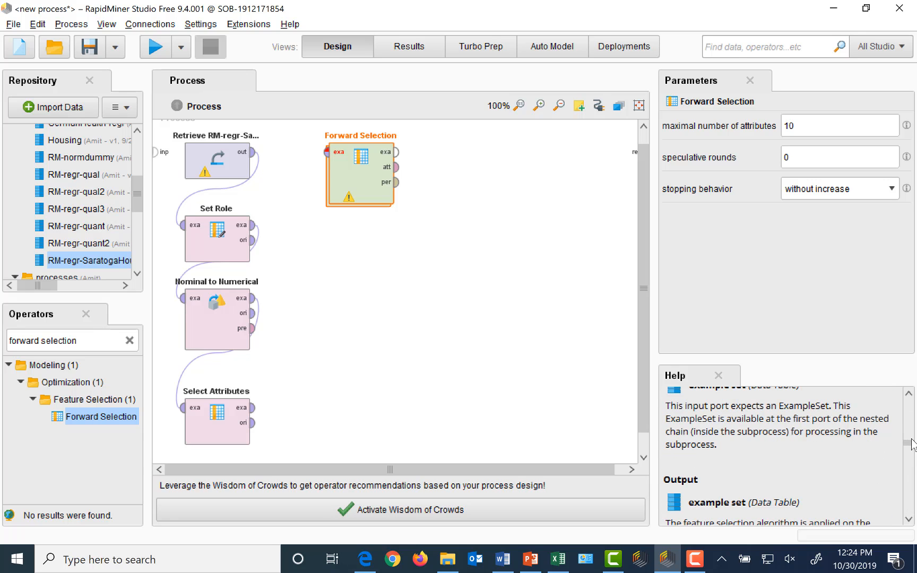
drag(909, 449, 911, 404)
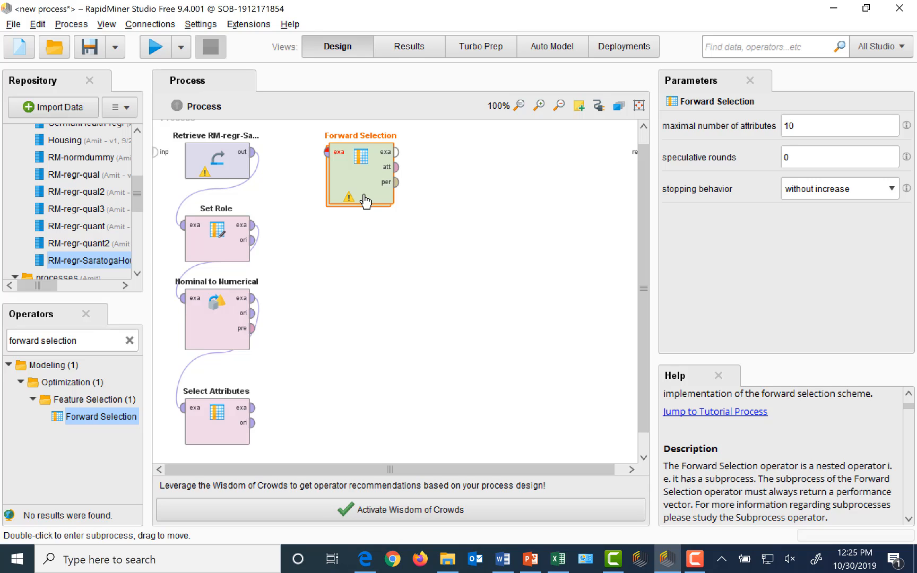
click(253, 409)
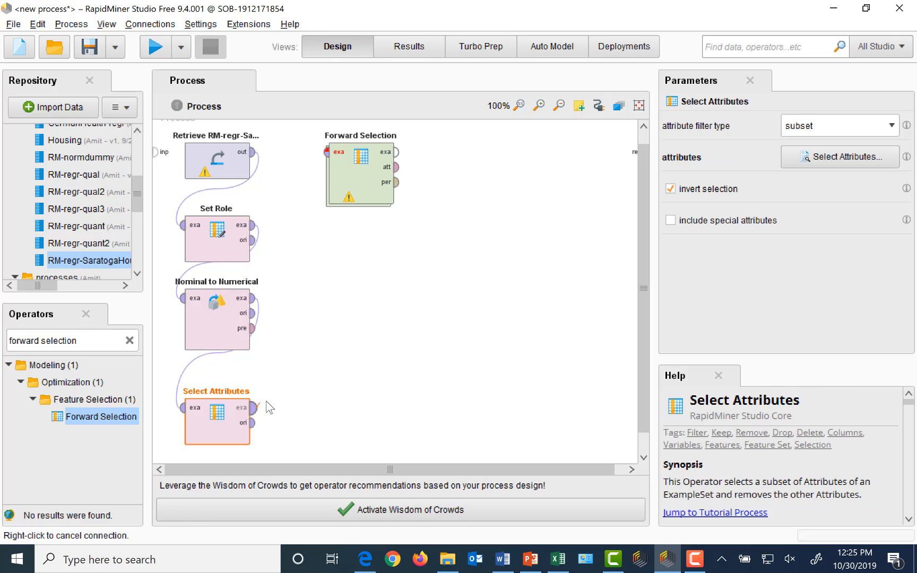
click(327, 153)
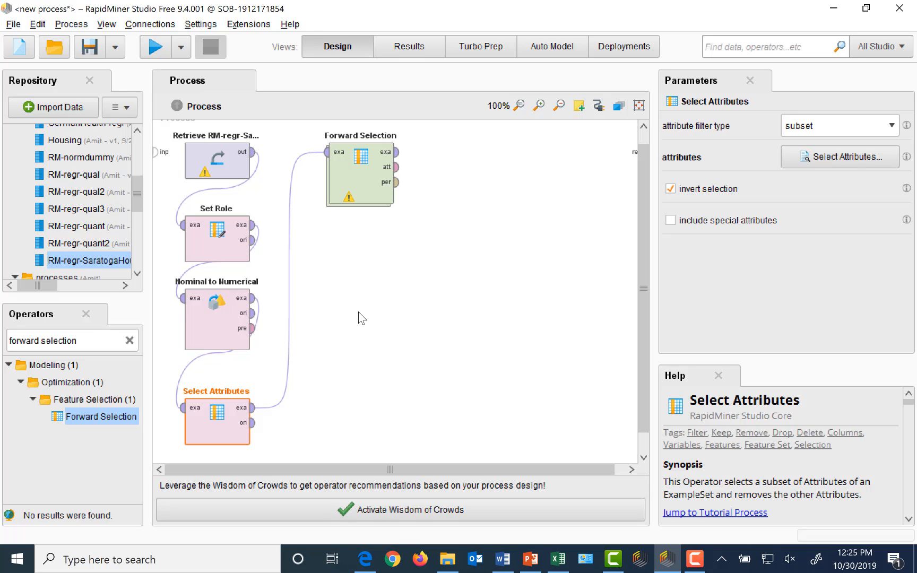
Step: Inside the Forward Selection subprocess, add a Split Data operator and connect the subprocess's example set input to it
double_click(364, 187)
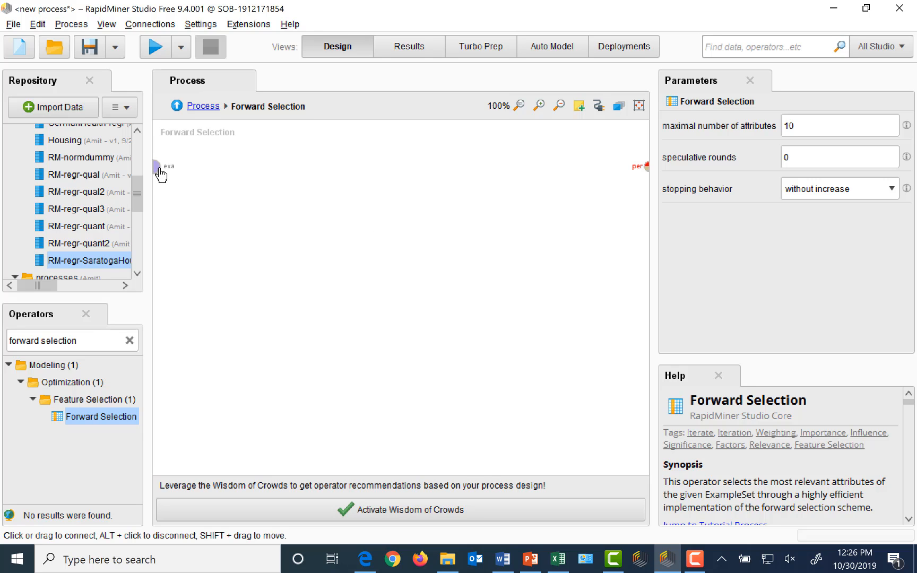
mouse_move(172, 172)
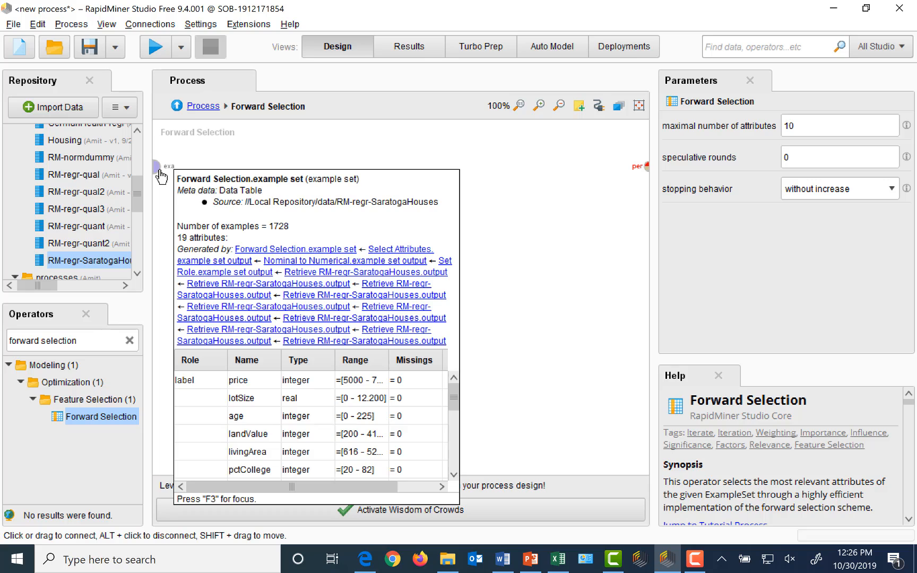
triple_click(106, 341)
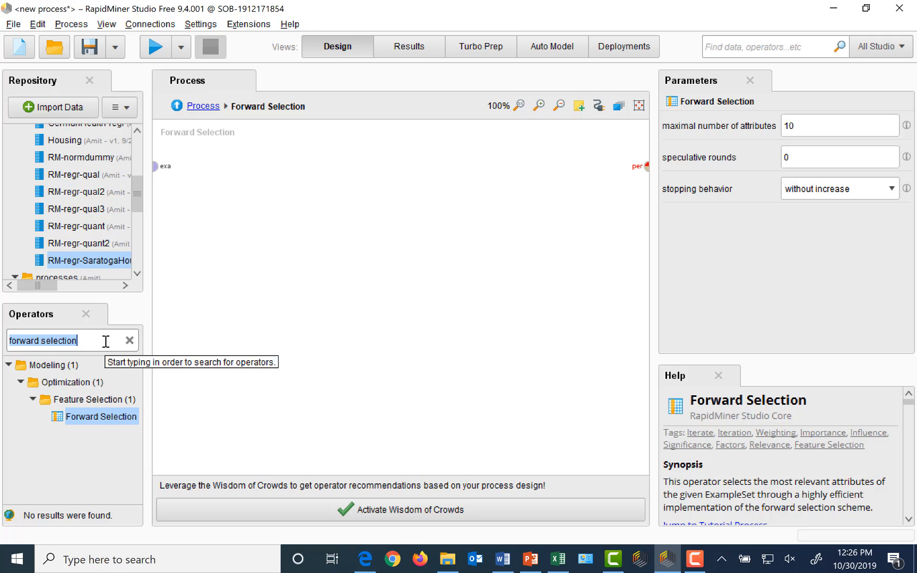
text(split)
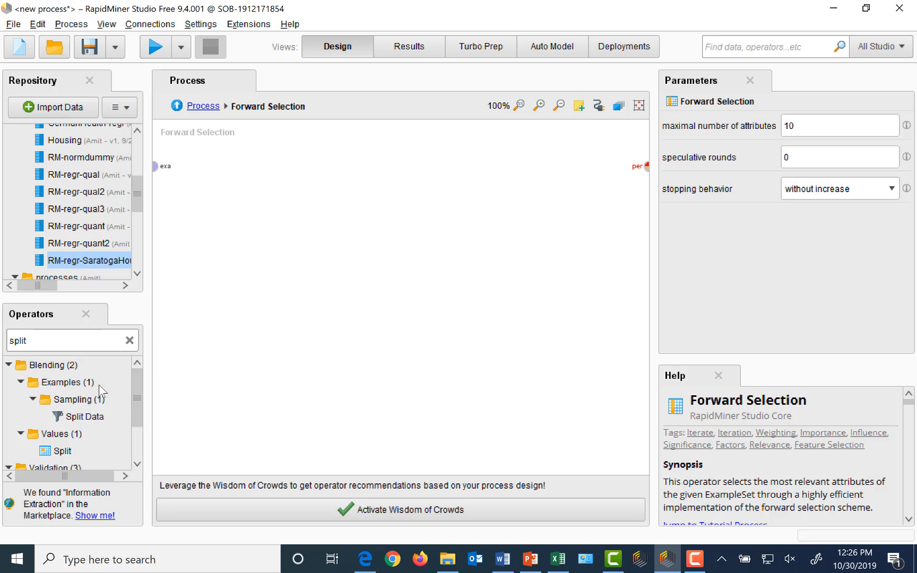
drag(82, 417, 243, 171)
click(156, 166)
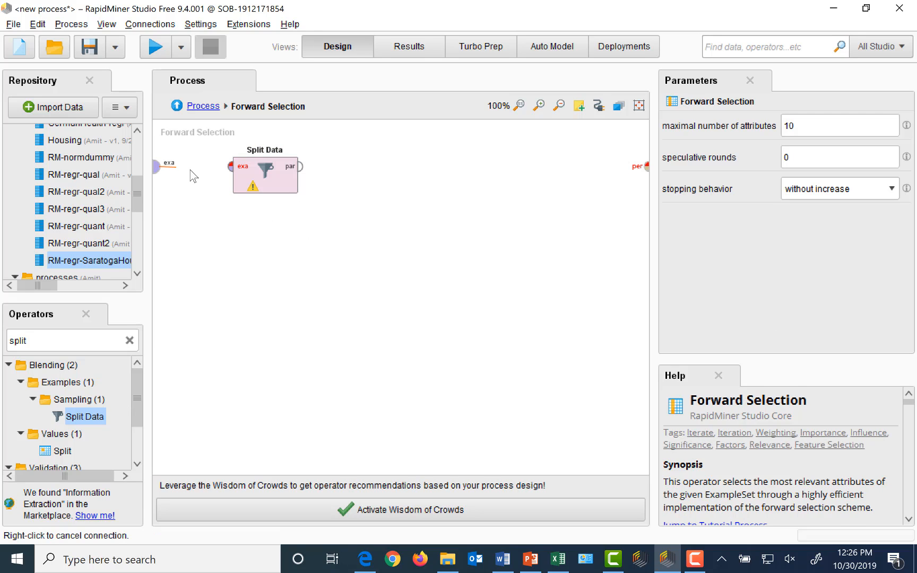
click(229, 168)
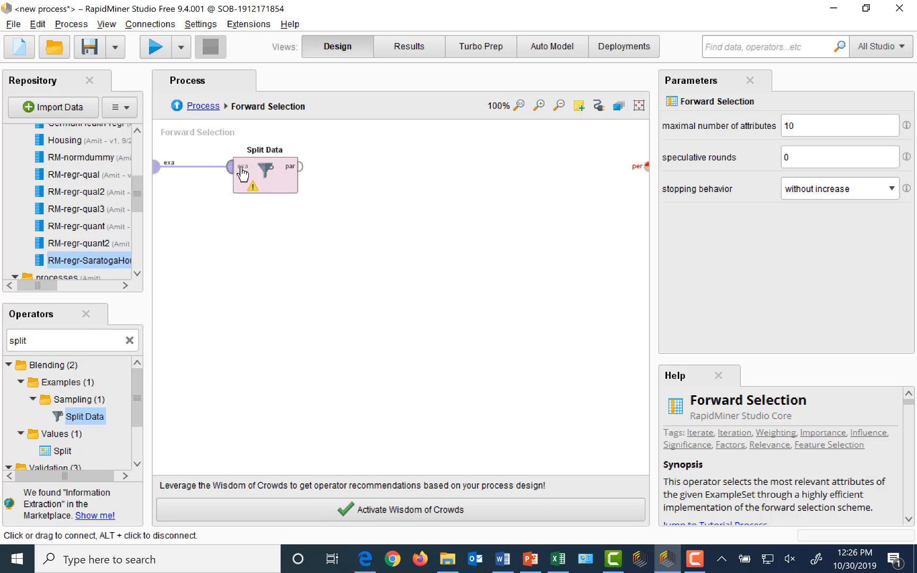
Step: Define two partitions for the Split Data operator with ratios 0.7 and 0.3
mouse_move(243, 173)
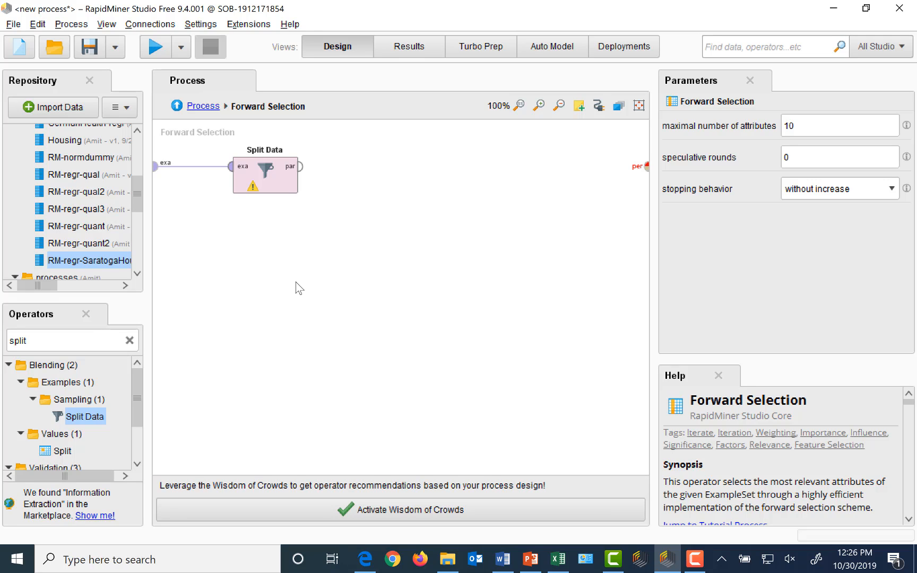
click(288, 189)
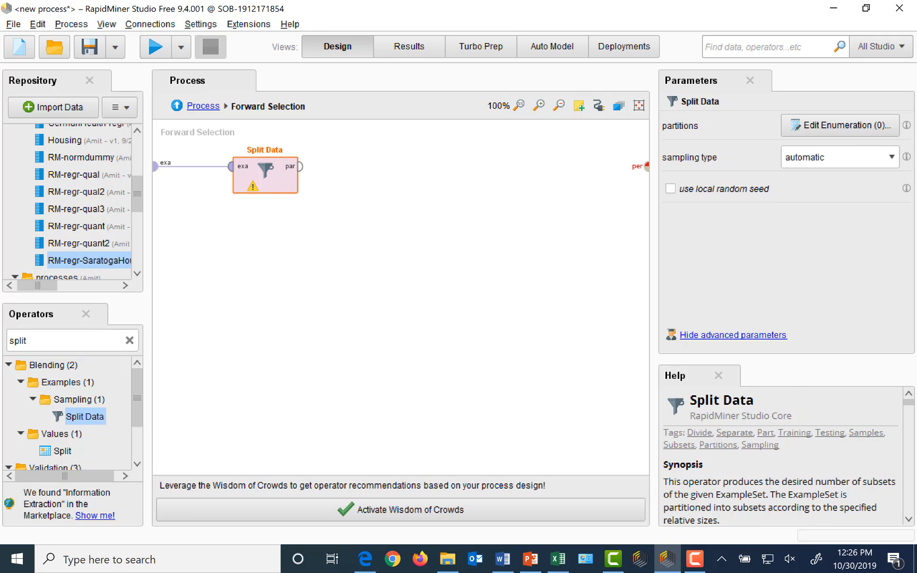
click(843, 127)
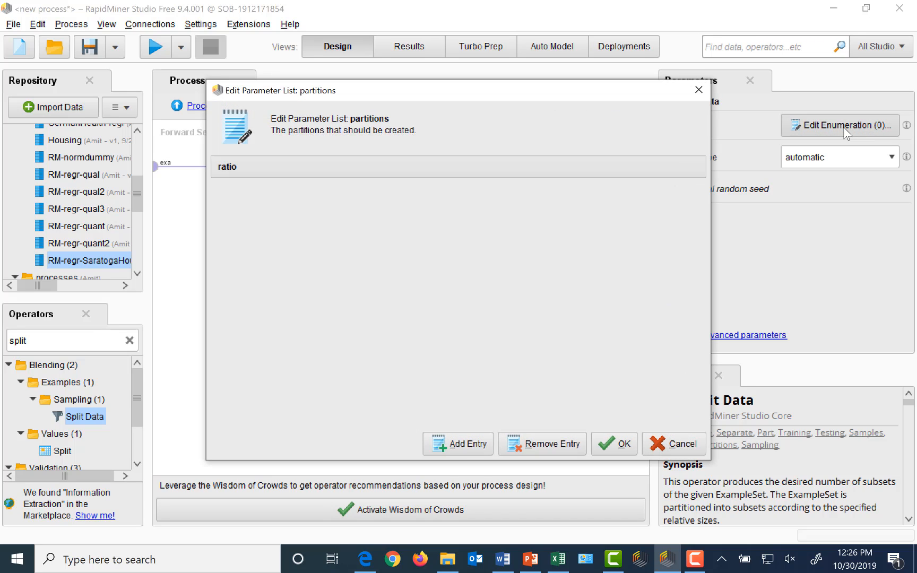
click(457, 443)
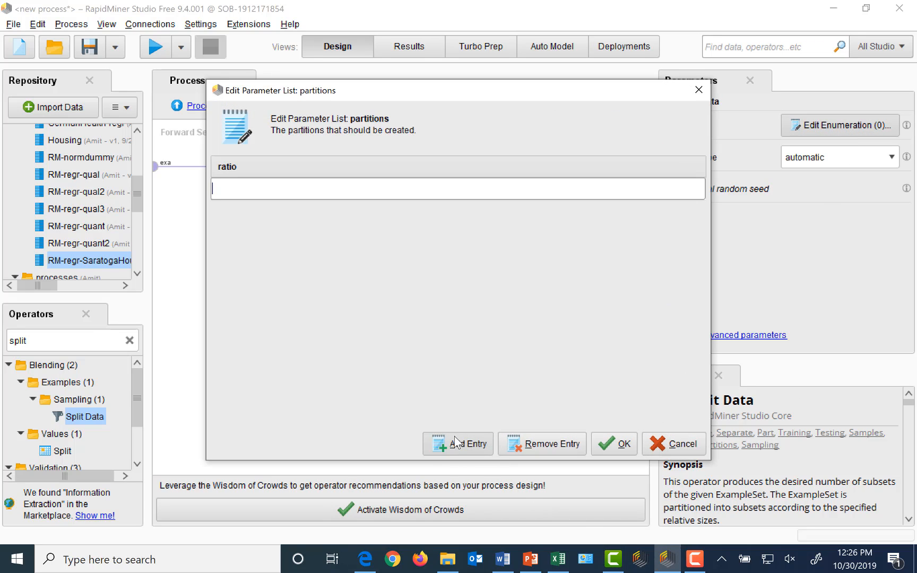
text(.7)
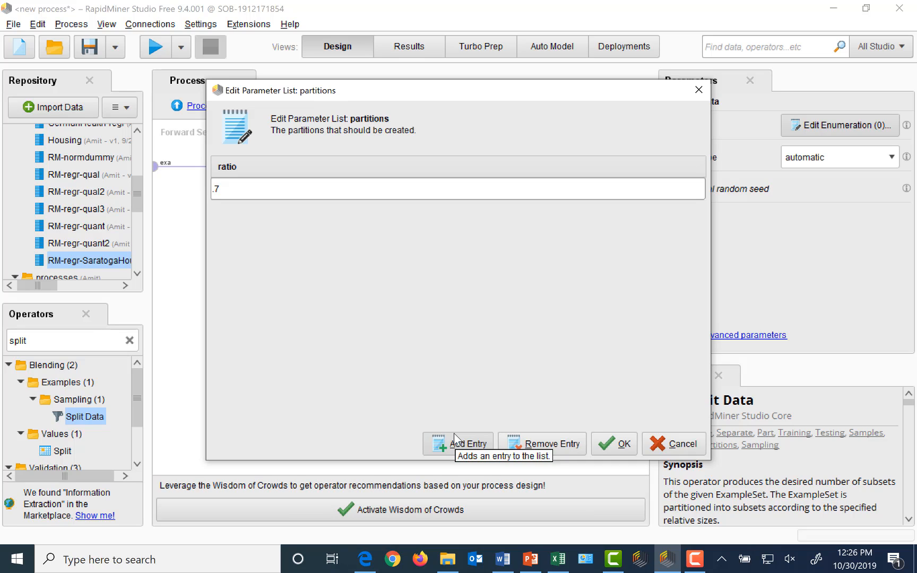
click(470, 448)
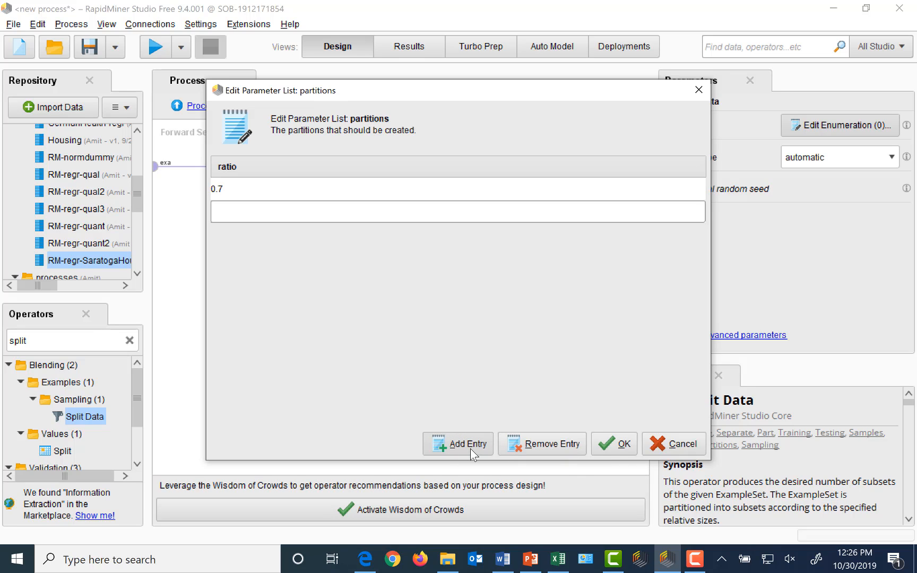
text(.3)
click(624, 443)
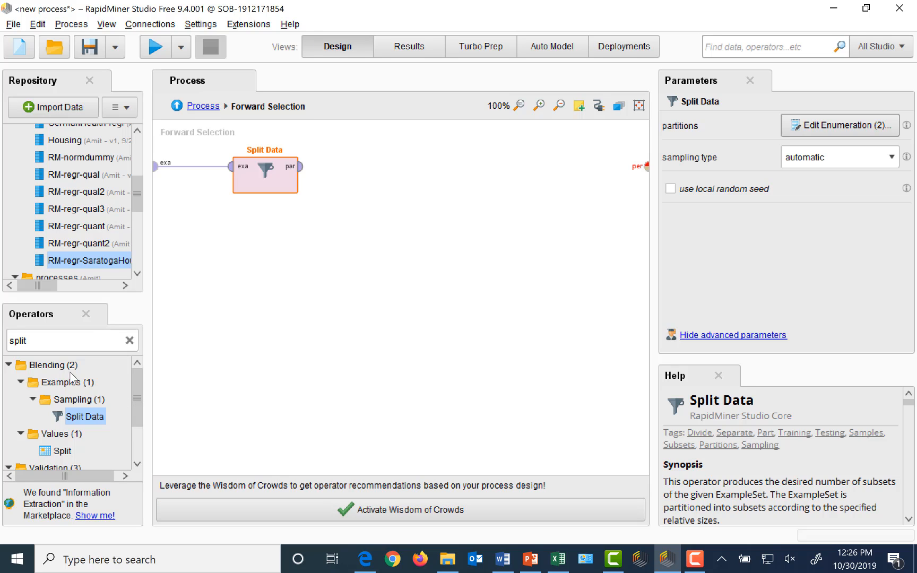
Step: Find the Linear Regression operator, add it beside Split Data, and connect the first partition output to its training input
double_click(69, 342)
text(li)
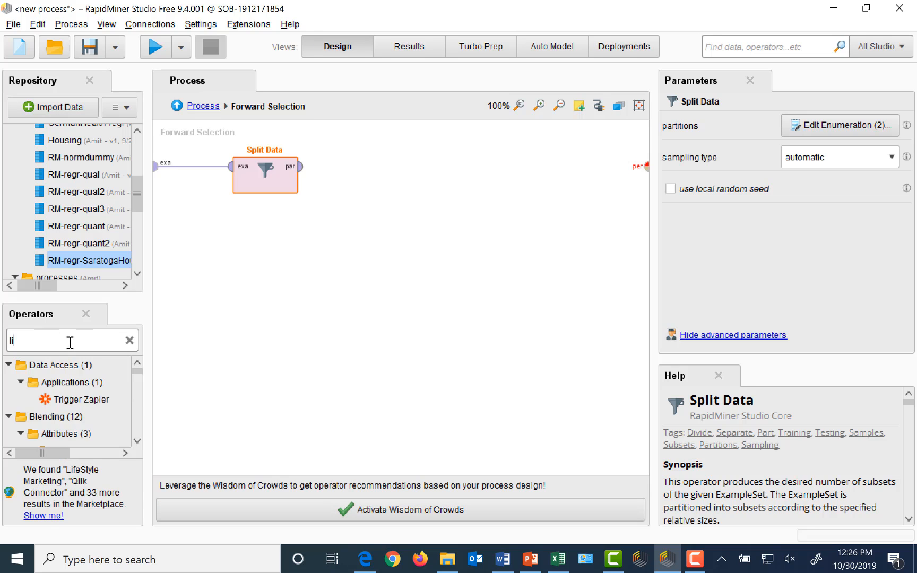
text(near regression)
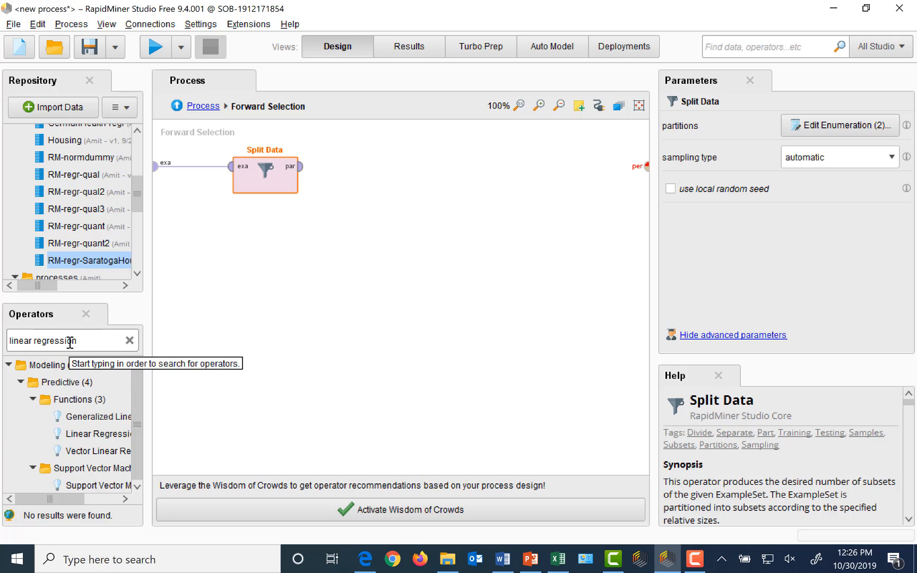
drag(95, 438, 396, 176)
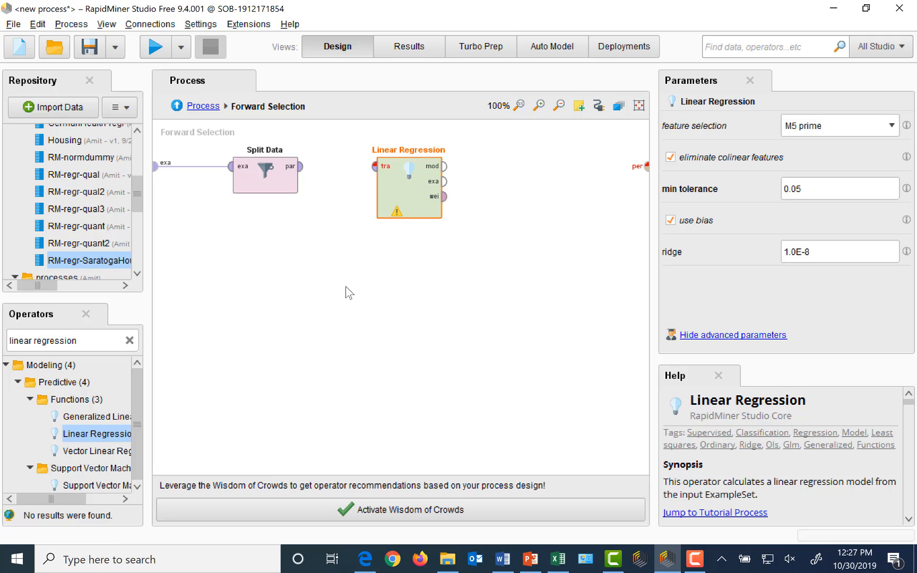
click(300, 167)
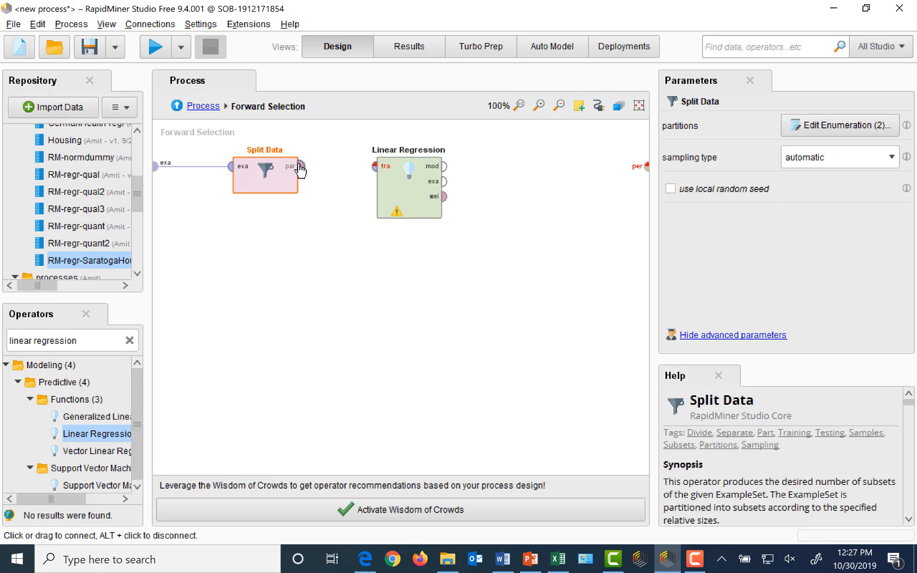
click(374, 167)
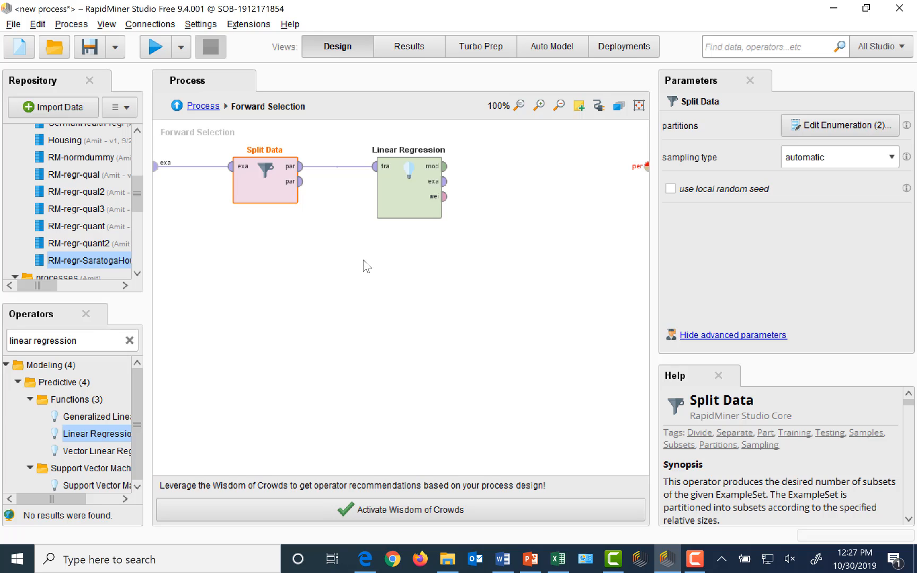
Step: Add an Apply Model operator below Linear Regression, connecting the regression model and Split Data's second partition to its model and unlabelled data inputs
triple_click(90, 341)
text(a)
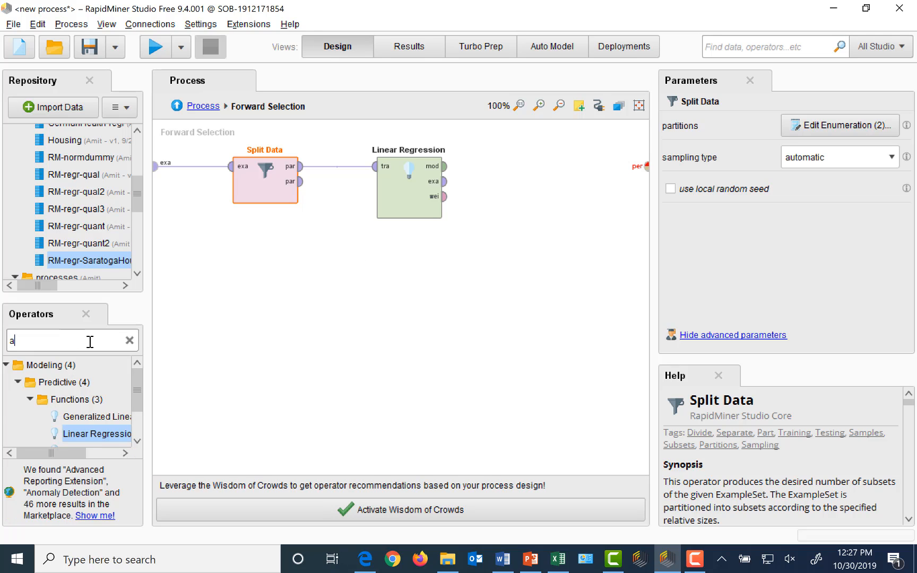
text(pply model)
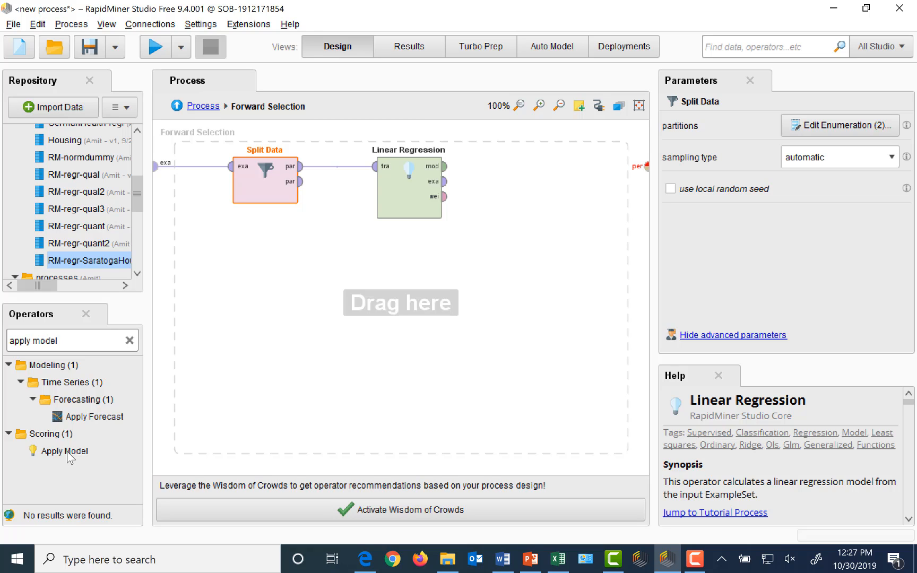
drag(67, 453, 385, 290)
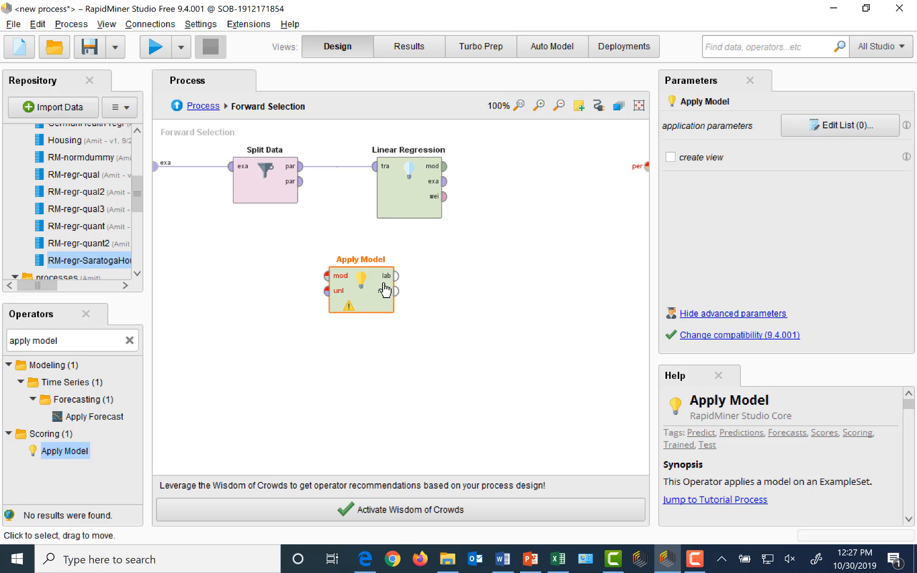
click(446, 169)
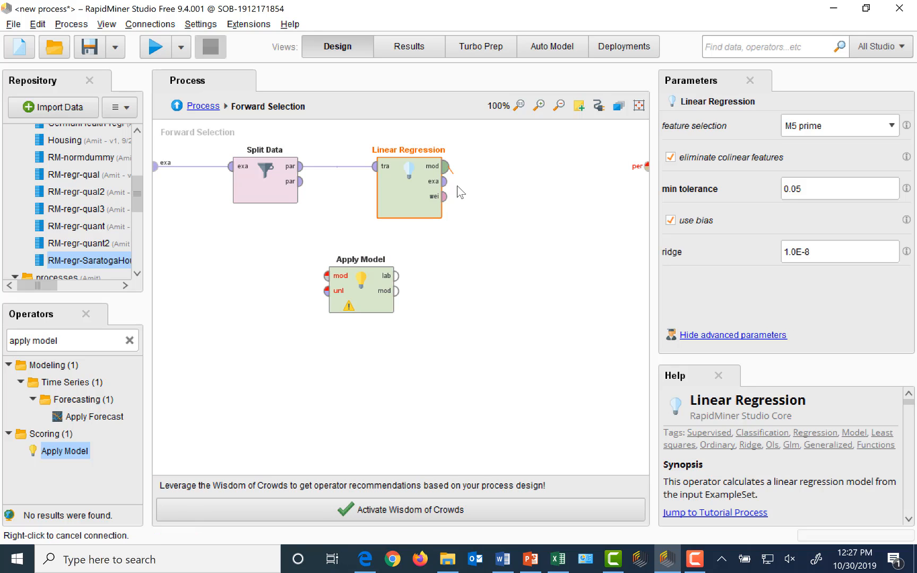
click(322, 276)
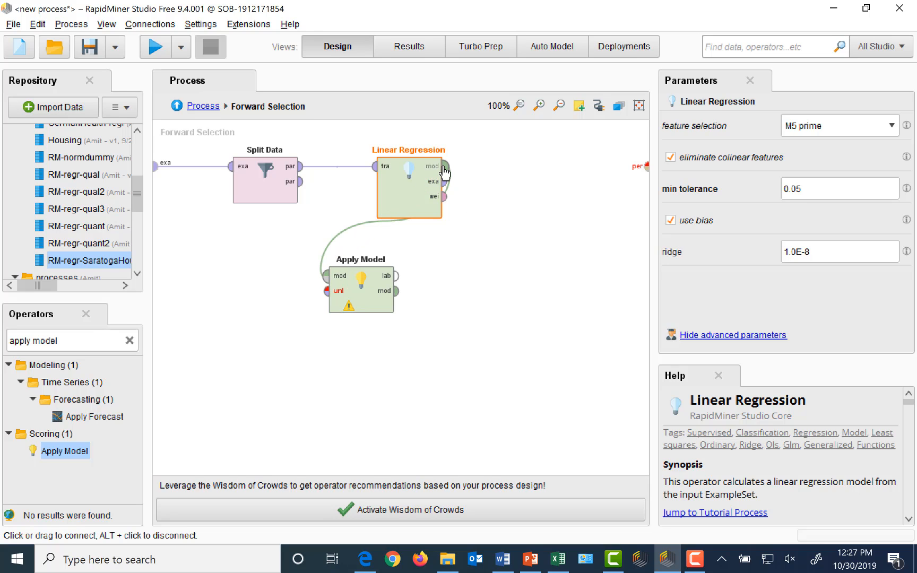
mouse_move(445, 172)
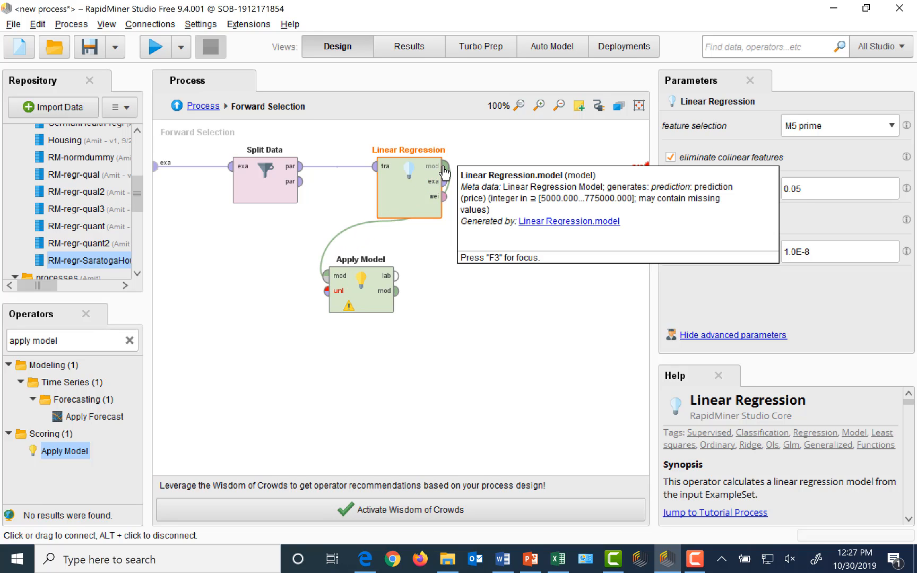
click(300, 181)
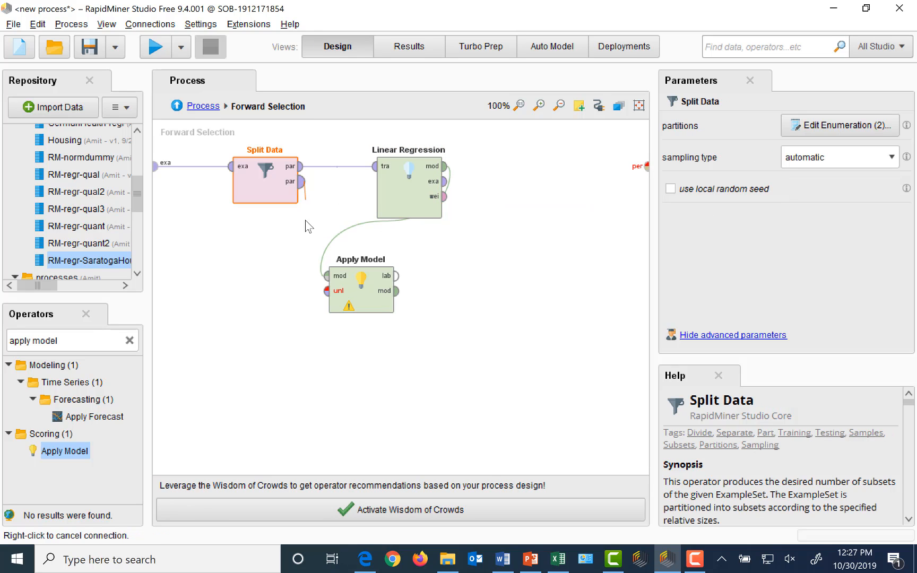
click(323, 291)
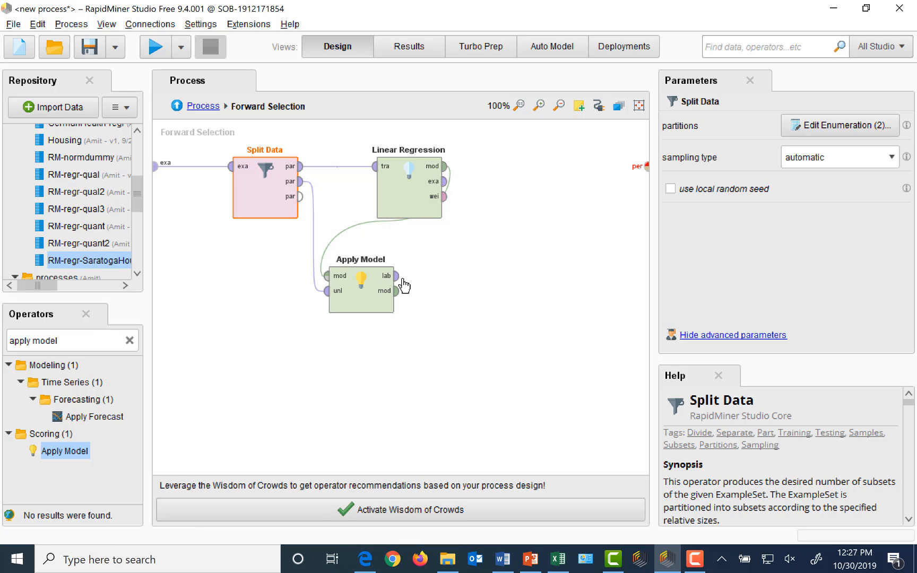
Step: Search the operators for performance and add Performance (Regression) to the subprocess beside Apply Model
click(81, 340)
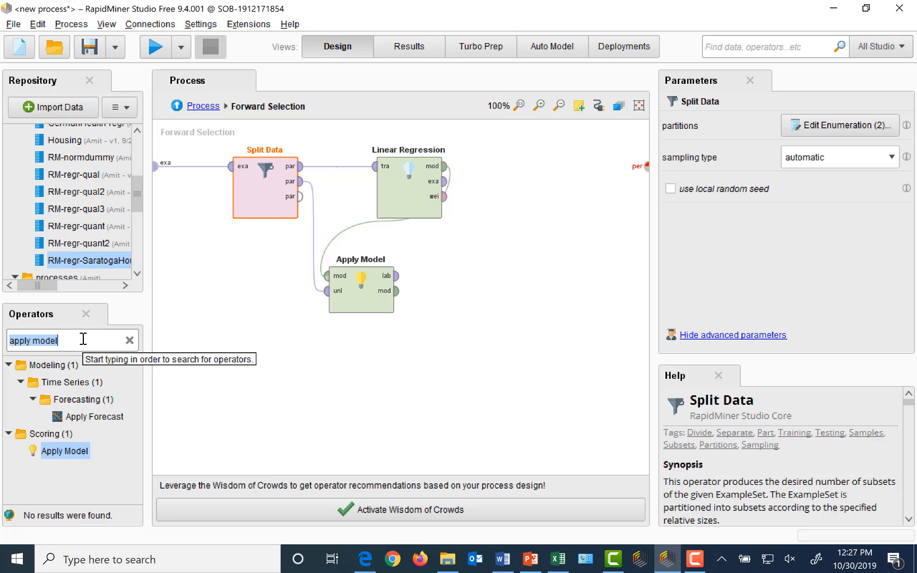
text(performance)
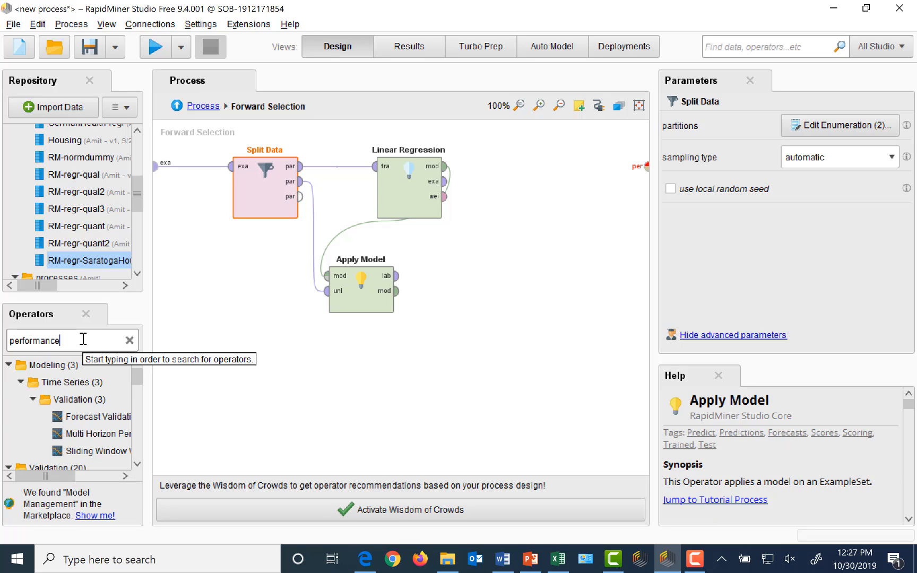
scroll(136, 454, down, 2)
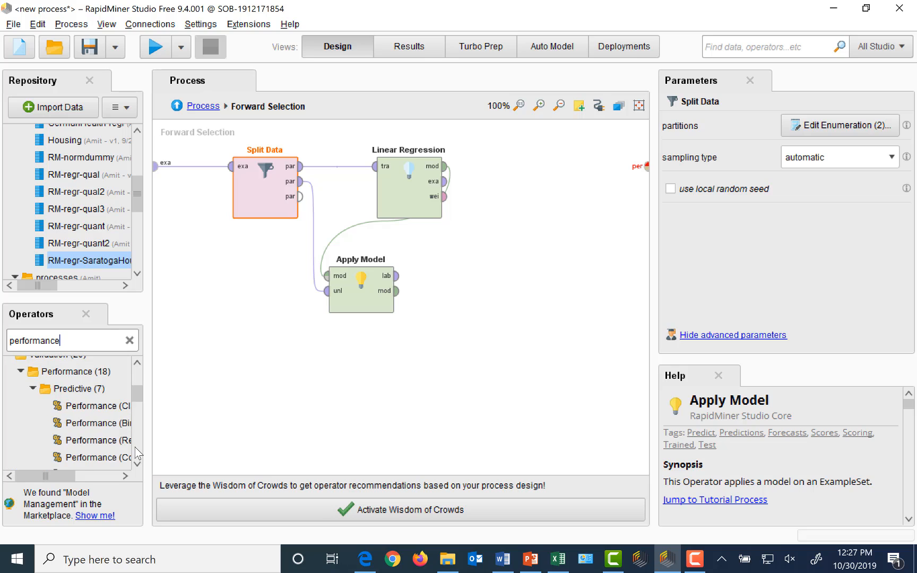
click(96, 450)
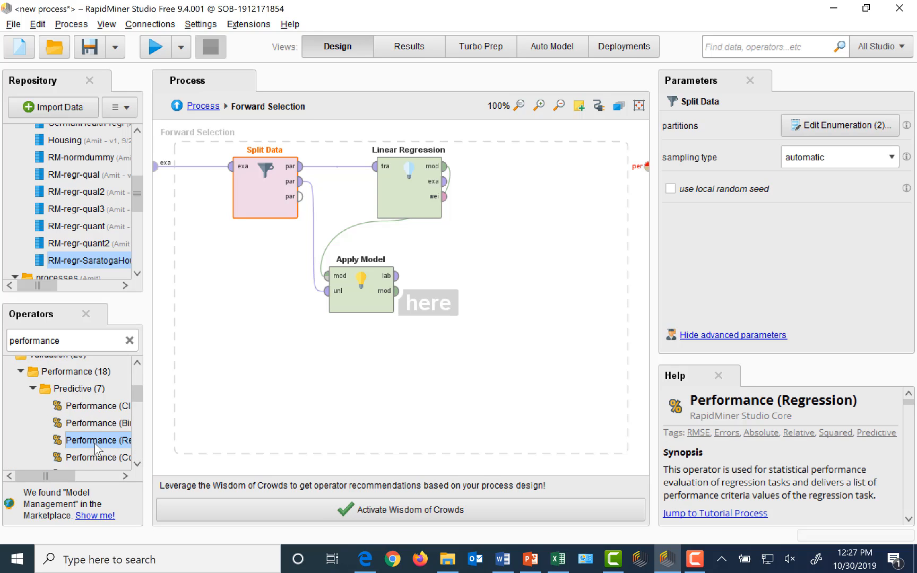
click(125, 476)
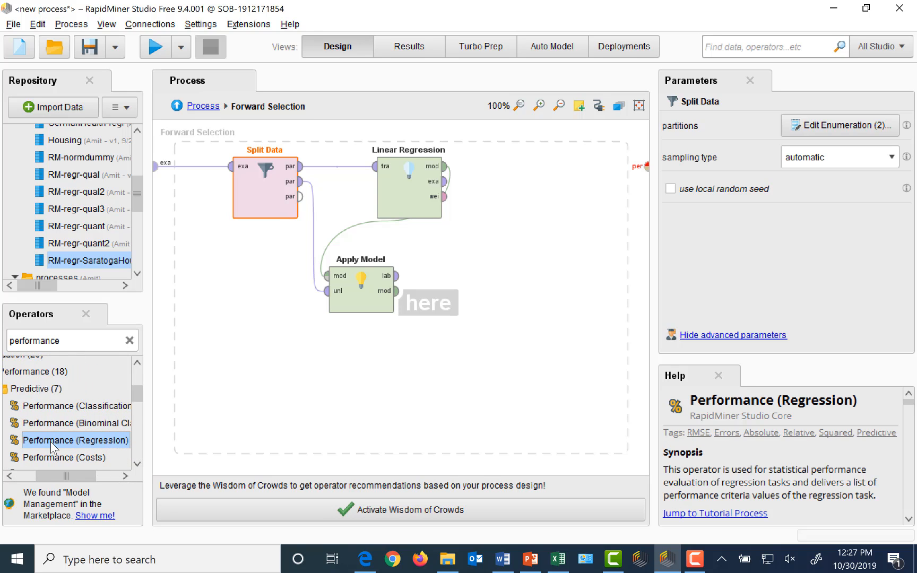
drag(50, 442, 528, 227)
Step: Connect Apply Model's labelled data output to the Performance operator and its performance output to the subprocess's performance port
click(398, 278)
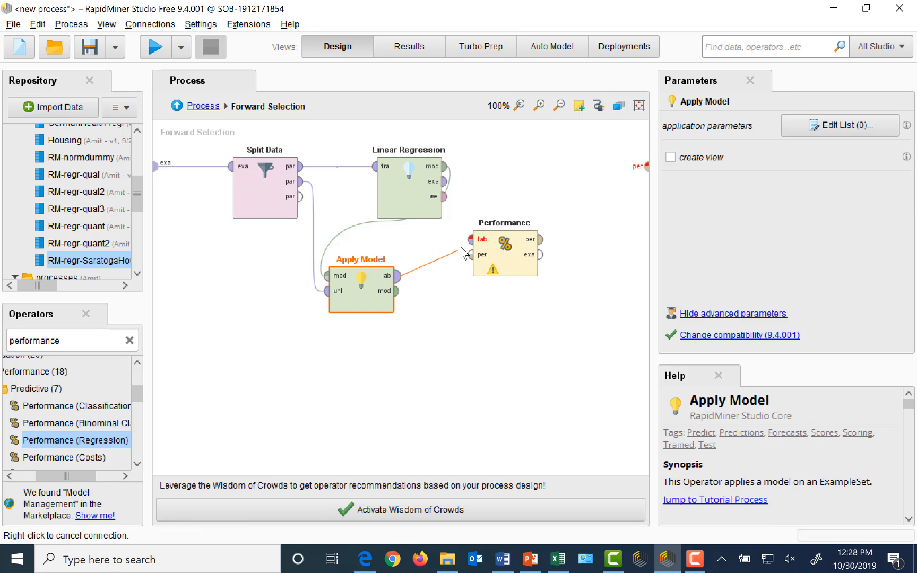
click(471, 239)
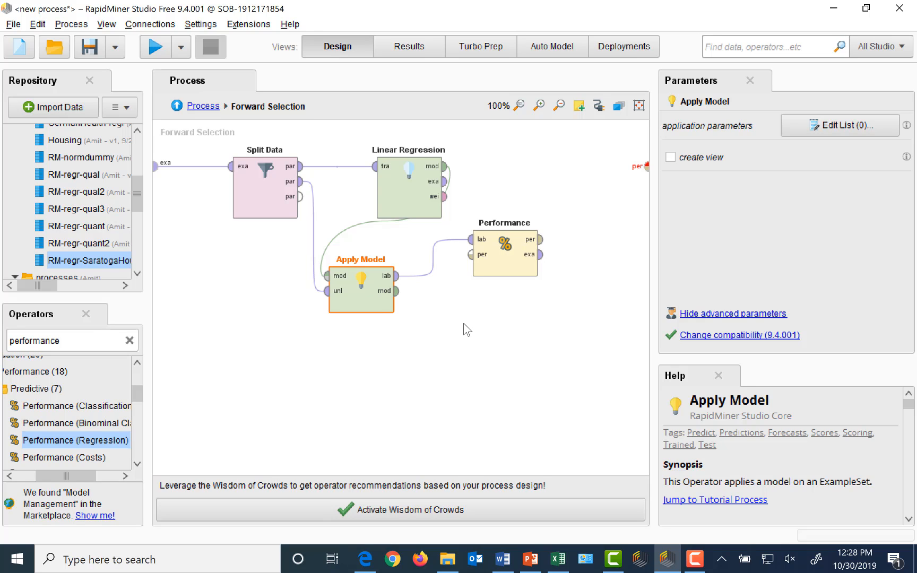
click(541, 240)
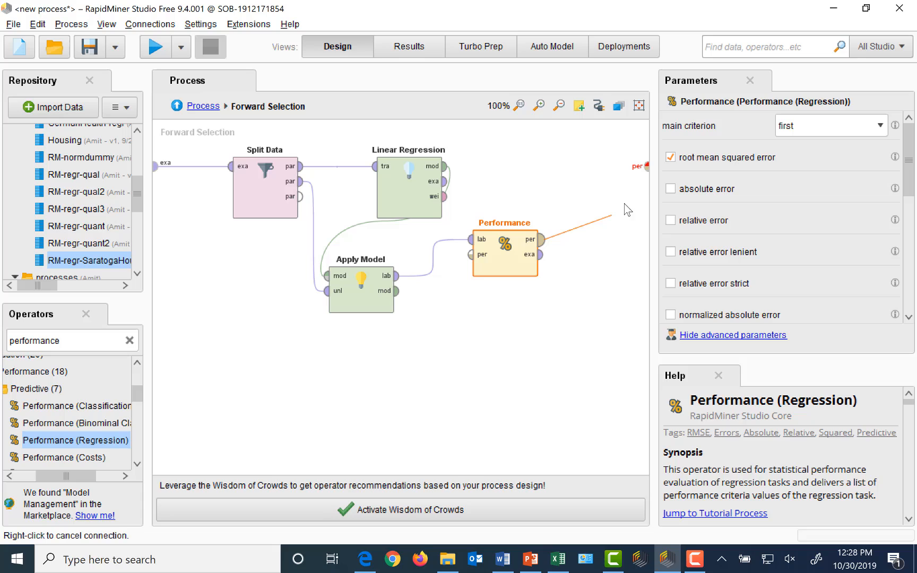
click(647, 167)
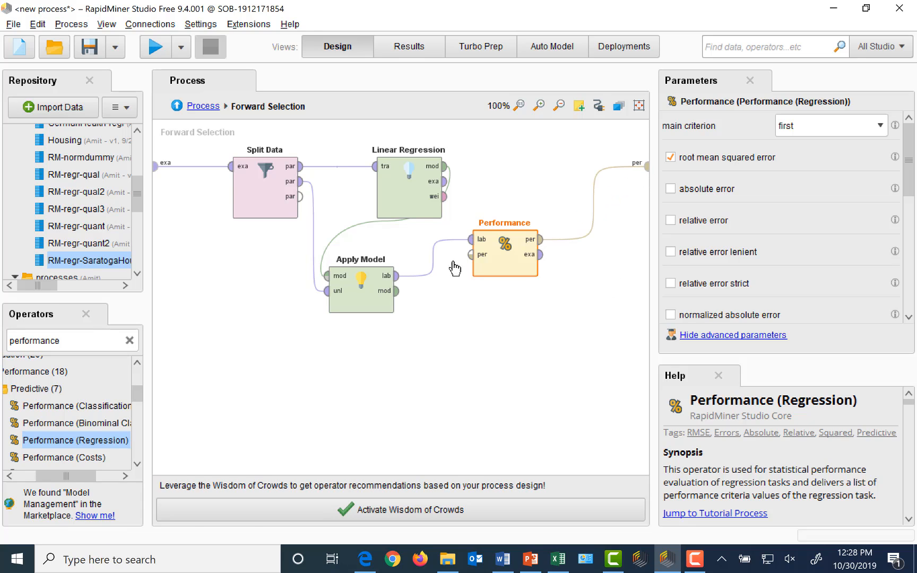
mouse_move(158, 173)
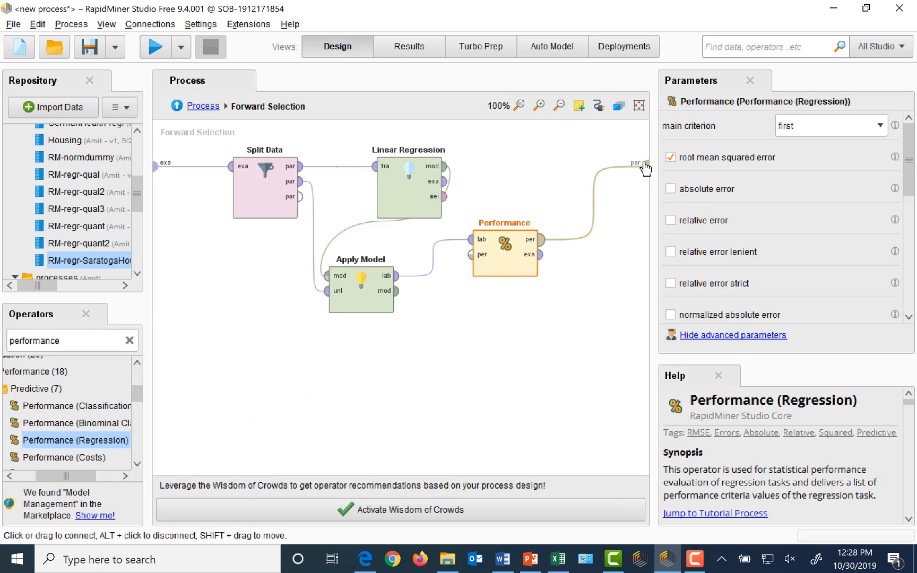
mouse_move(646, 169)
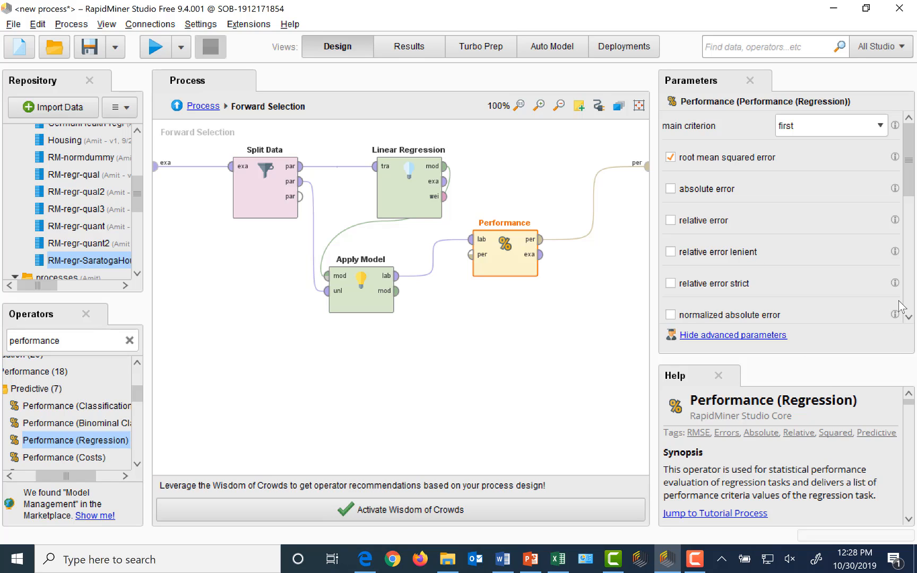
Step: Enable squared correlation as an additional criterion alongside root mean squared error in the Performance operator
scroll(909, 319, down, 8)
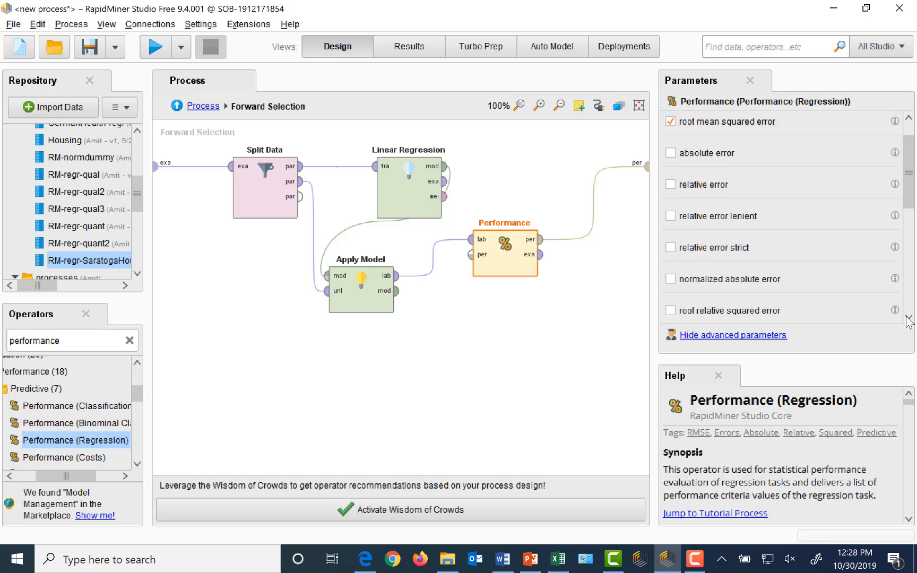
scroll(909, 316, down, 2)
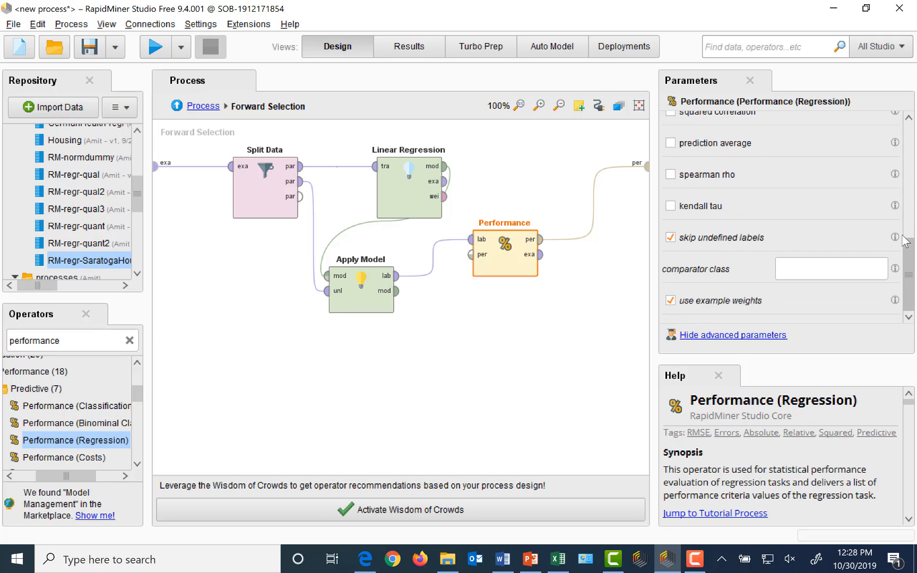
click(909, 205)
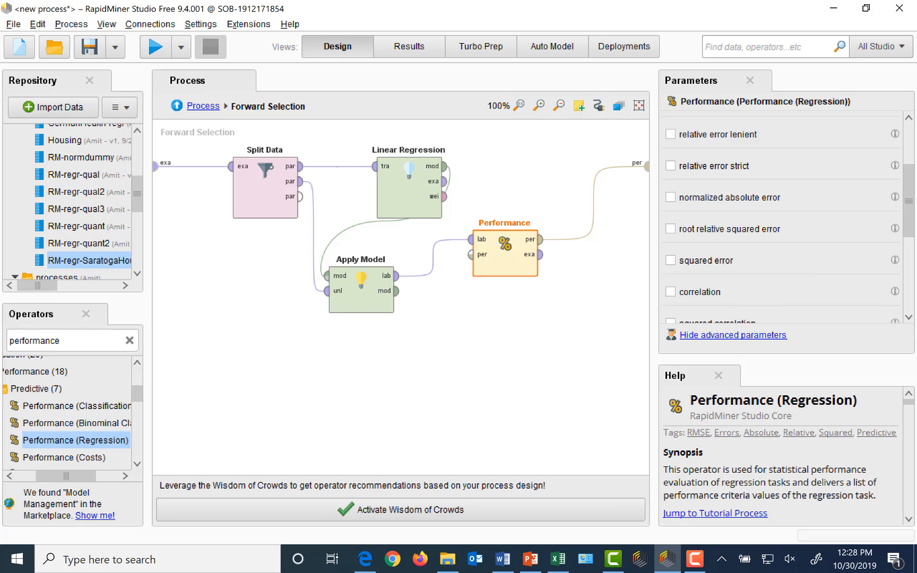
scroll(721, 318, down, 1)
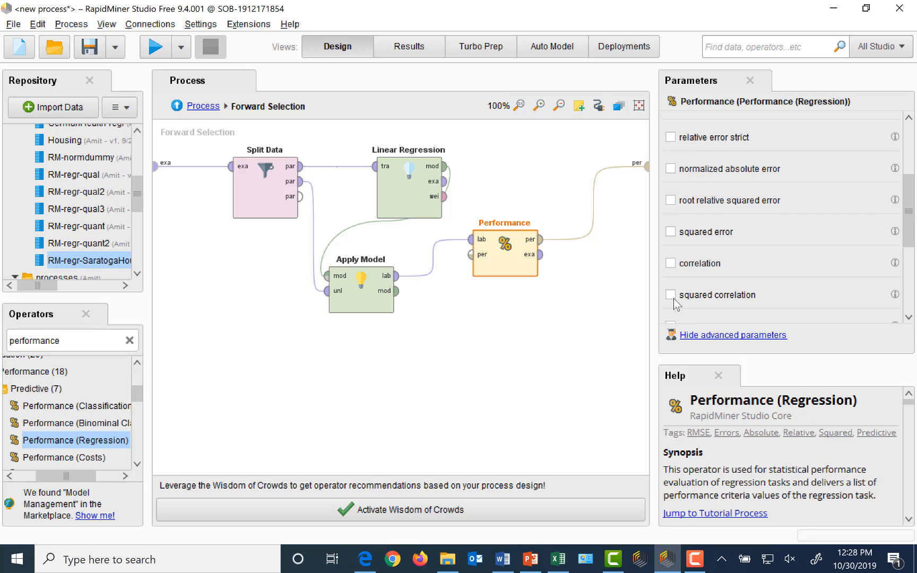
click(672, 296)
scroll(743, 179, up, 5)
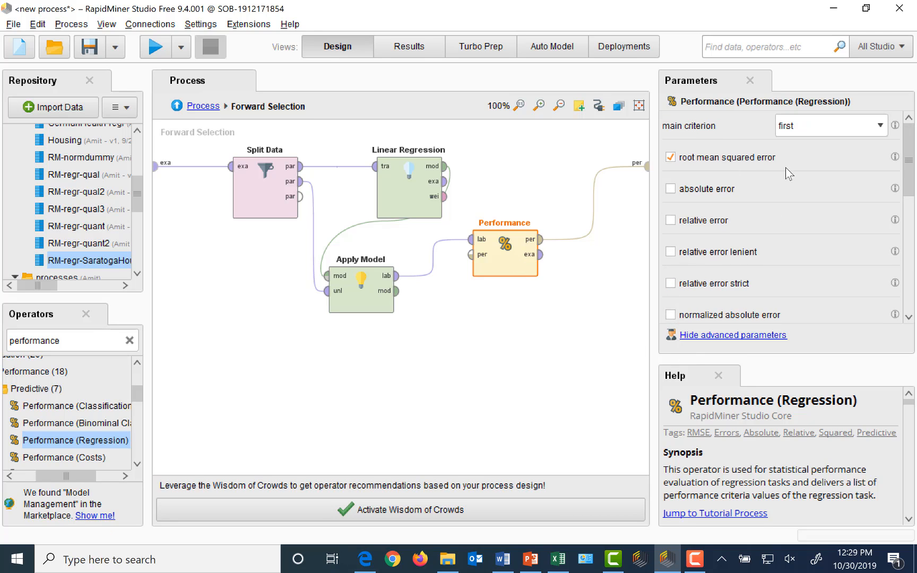
Step: Return to the main process, search the operators for linear regression, and add Linear Regression below and beside Forward Selection
click(178, 107)
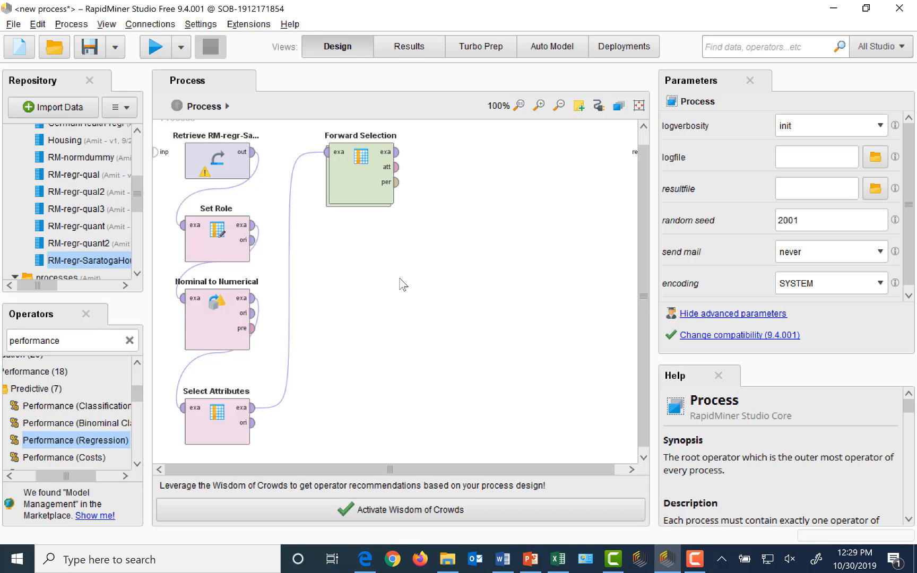
double_click(94, 340)
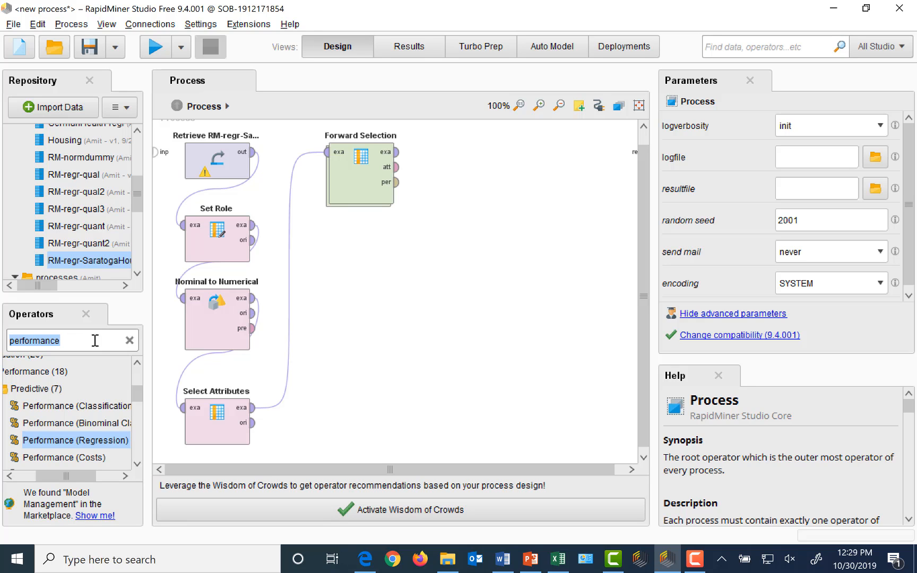
text(linear)
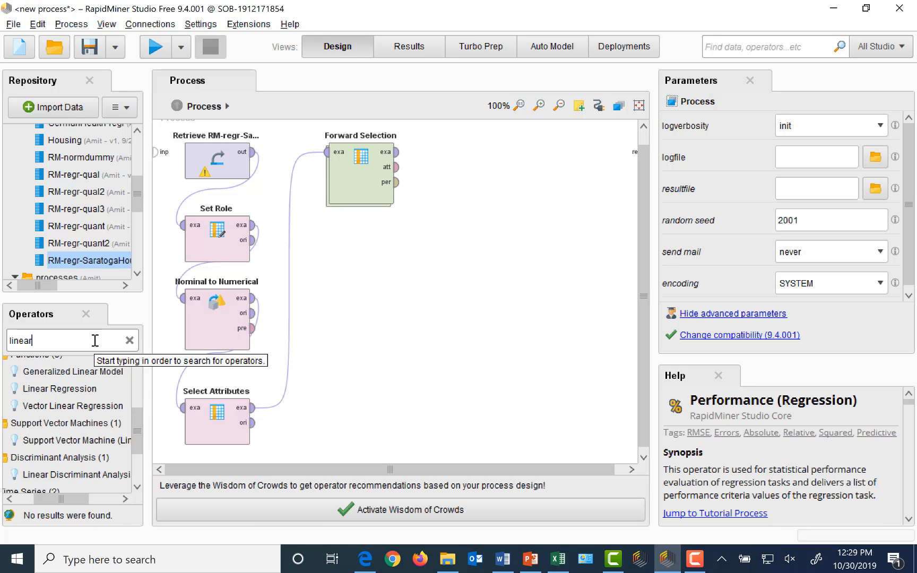
text( regerssion)
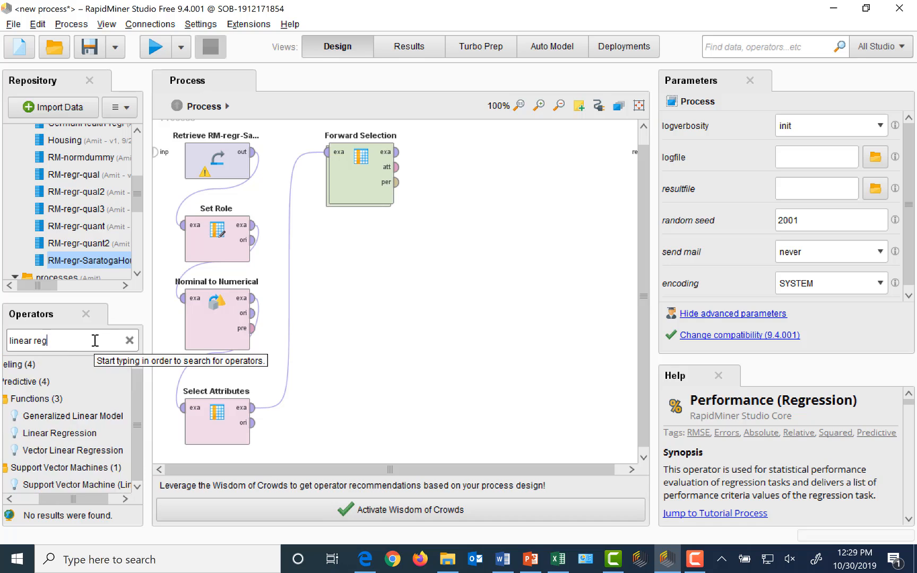
key(BackSpace)
key(BackSpace)
key(BackSpace)
key(BackSpace)
key(BackSpace)
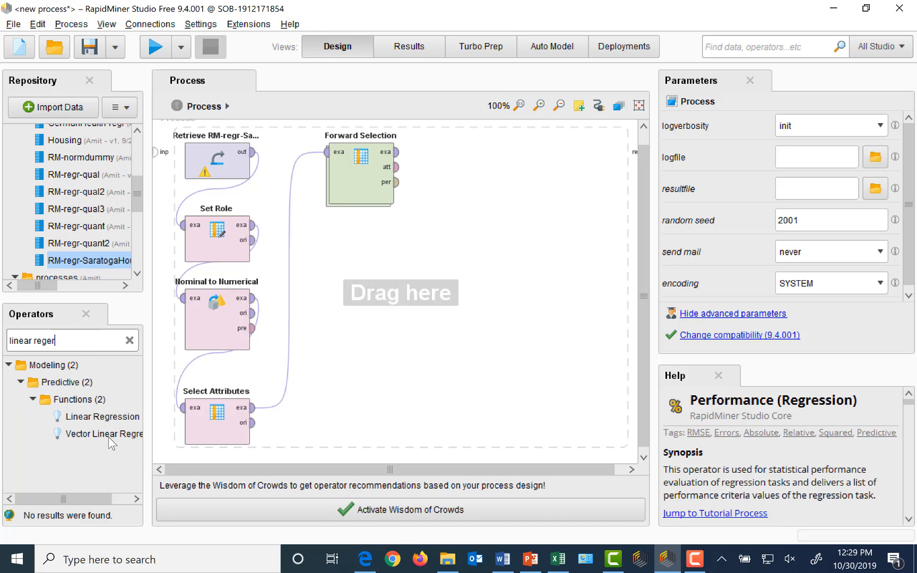
drag(104, 418, 434, 268)
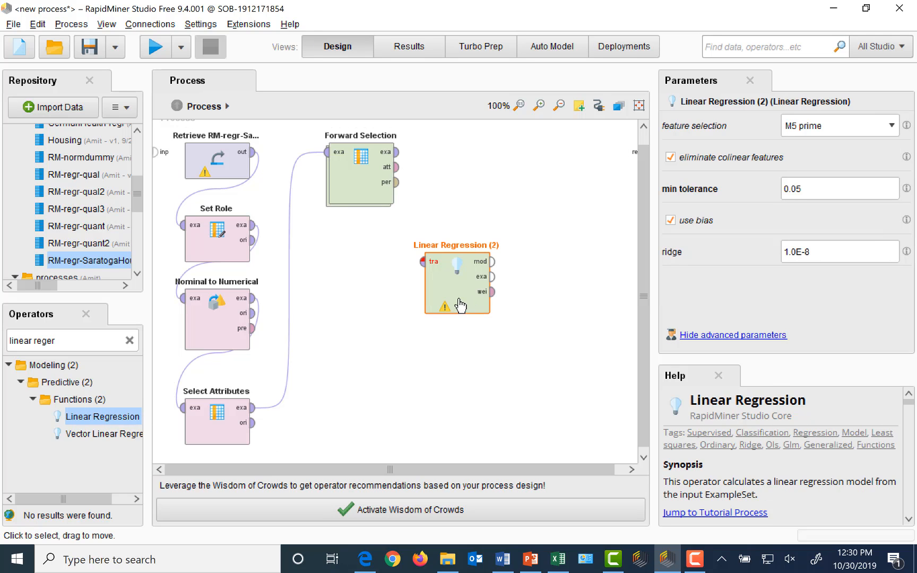
Step: Connect Forward Selection's example set output to the training input of the new Linear Regression operator
mouse_move(402, 164)
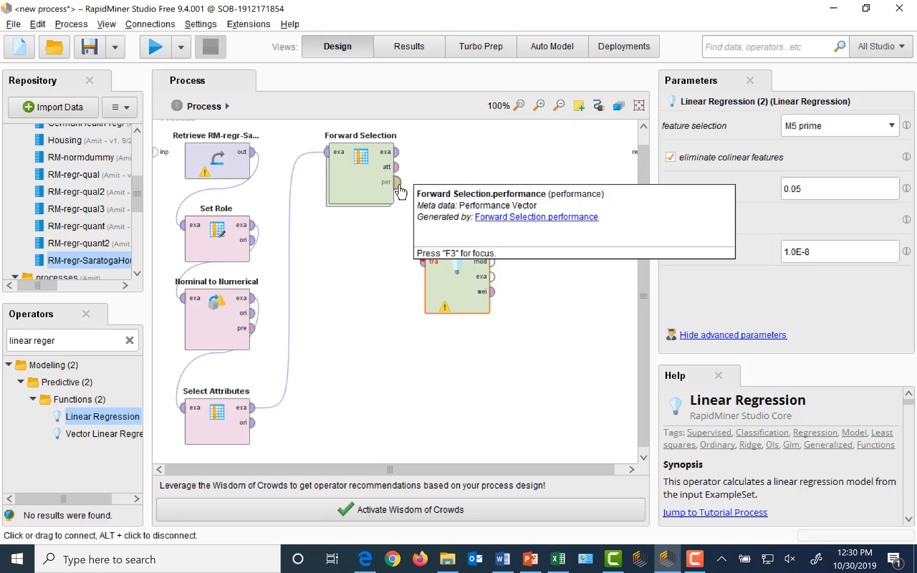
click(396, 152)
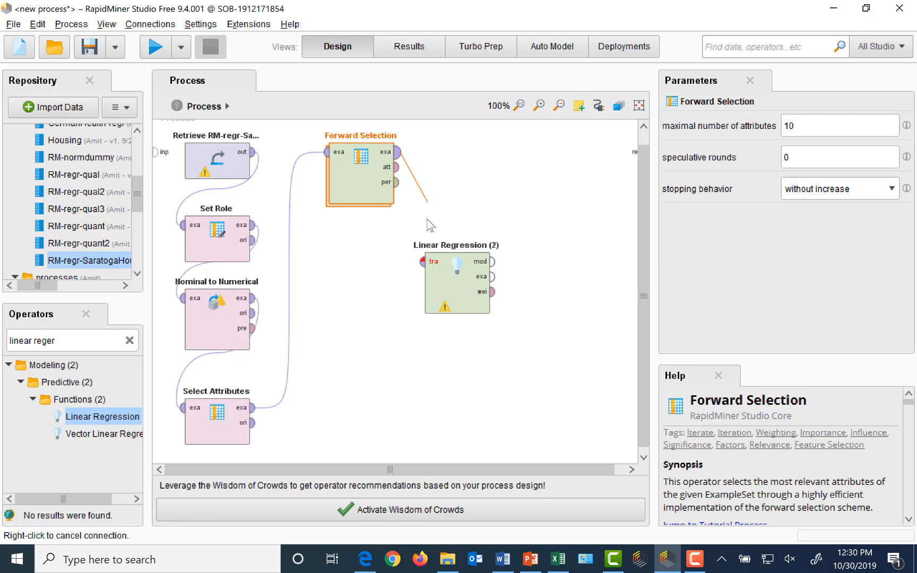
click(418, 262)
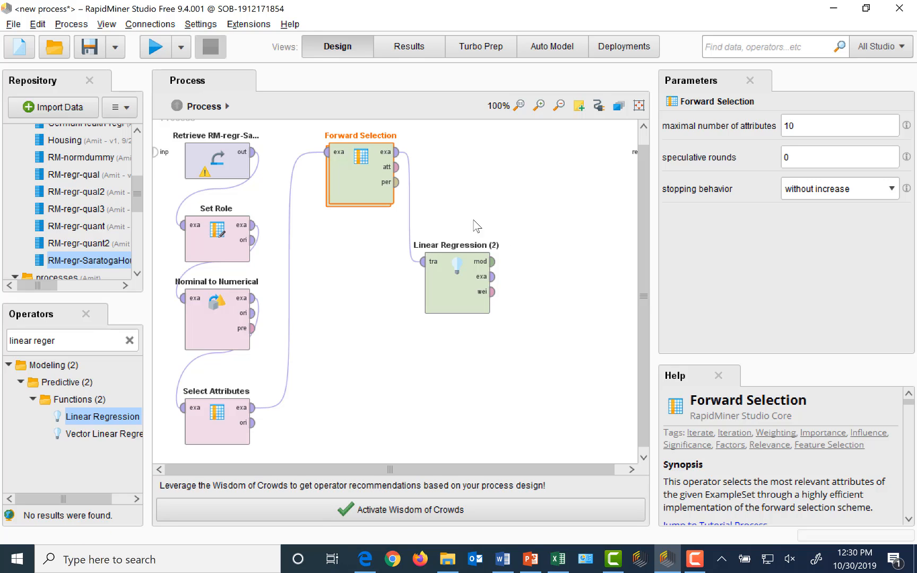
Step: Connect Linear Regression's model output to the first result port and Forward Selection's performance output to the second
click(493, 262)
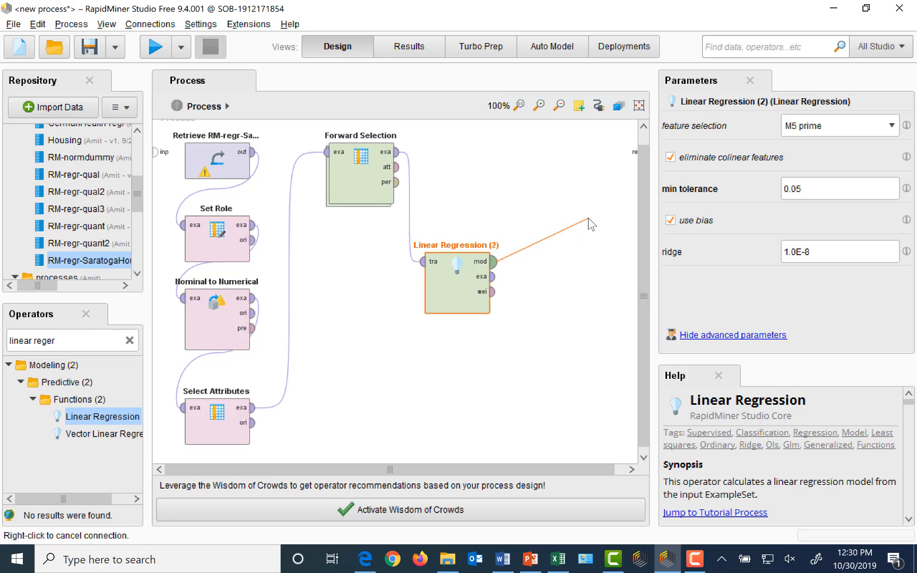
right_click(592, 264)
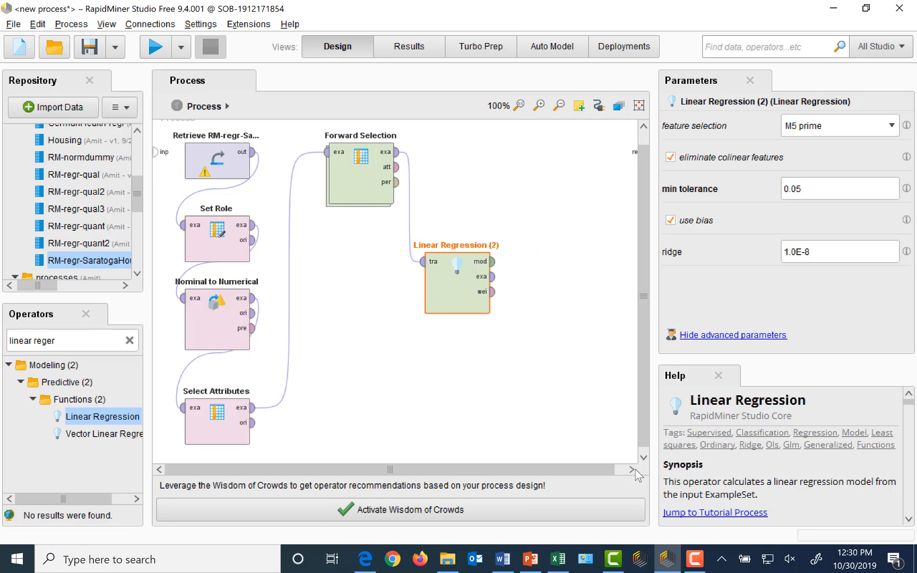
click(634, 469)
click(635, 470)
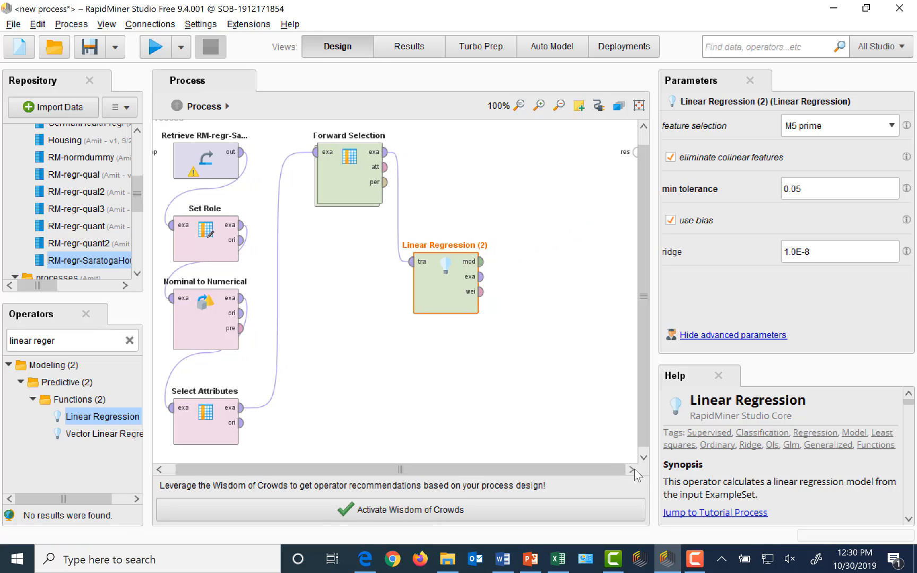
click(481, 261)
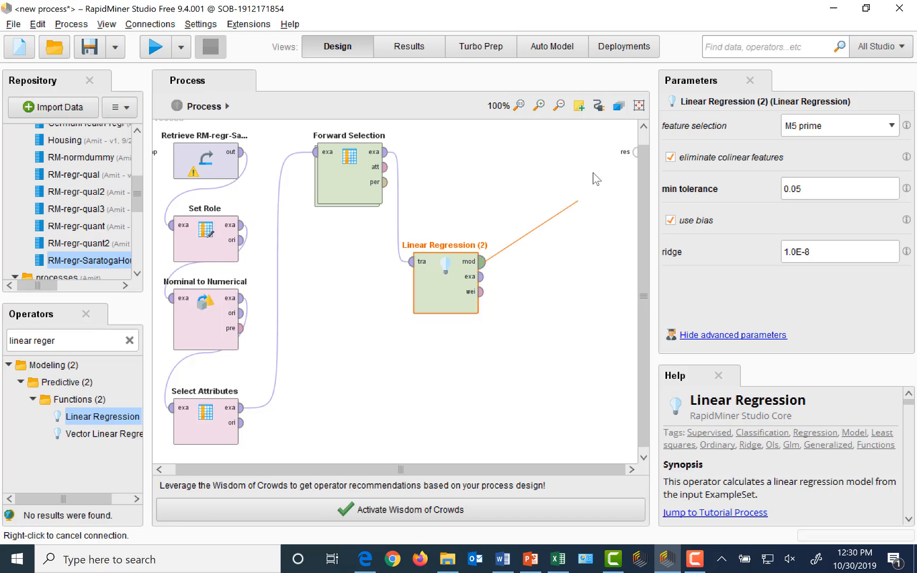
click(637, 154)
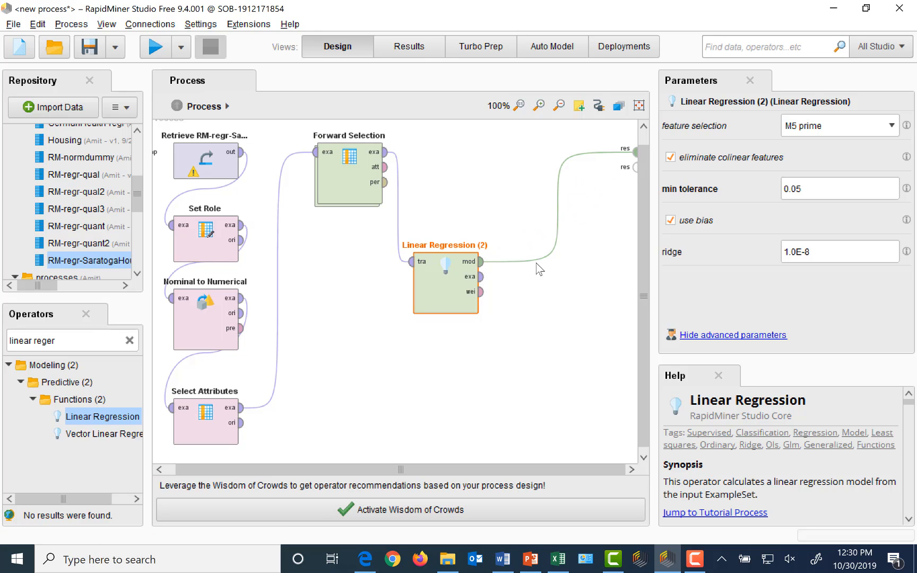
click(385, 183)
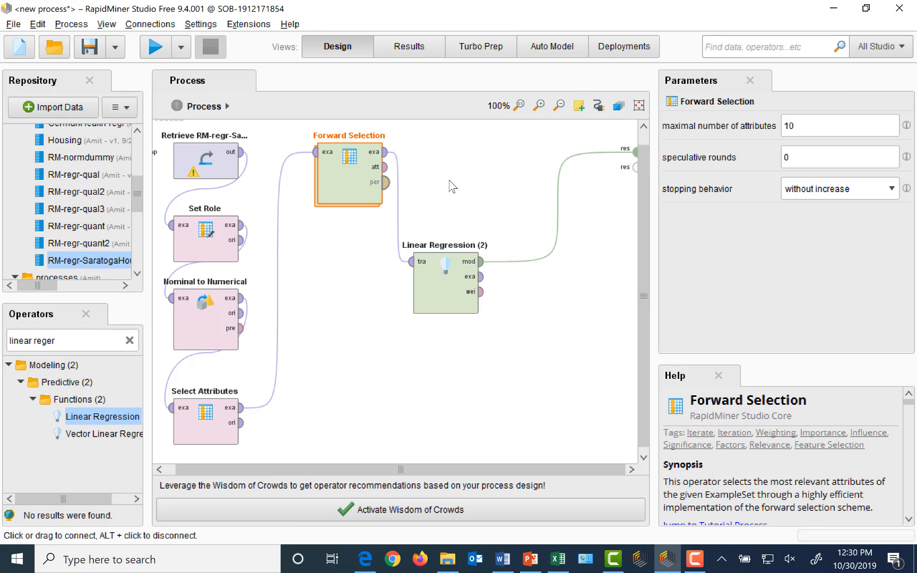
click(632, 169)
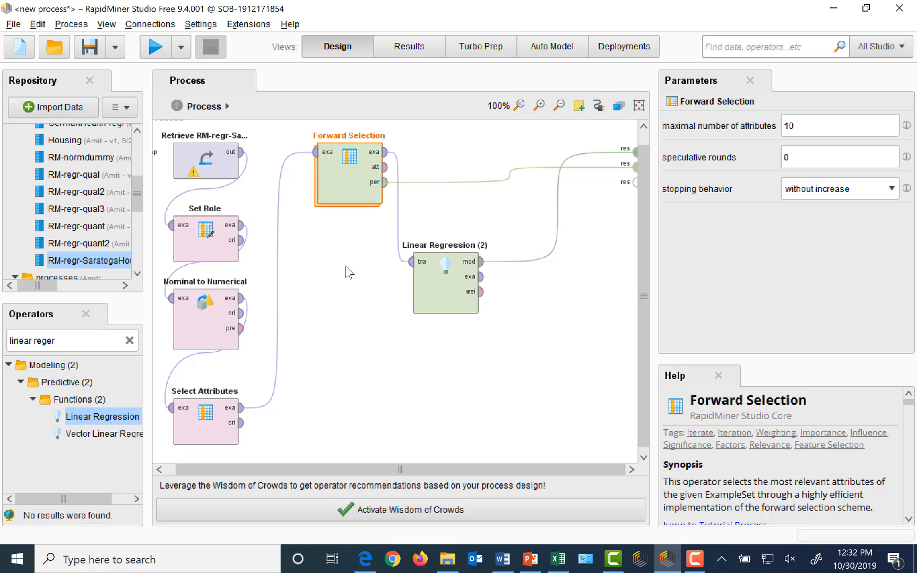
Step: Run the process and review the regression coefficients, root mean squared error and squared correlation in the results
click(155, 47)
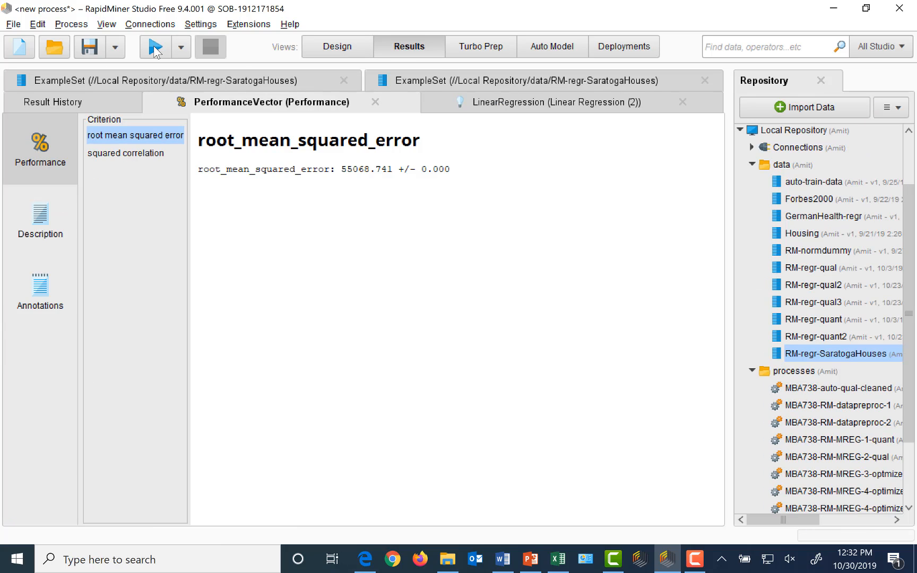
click(523, 105)
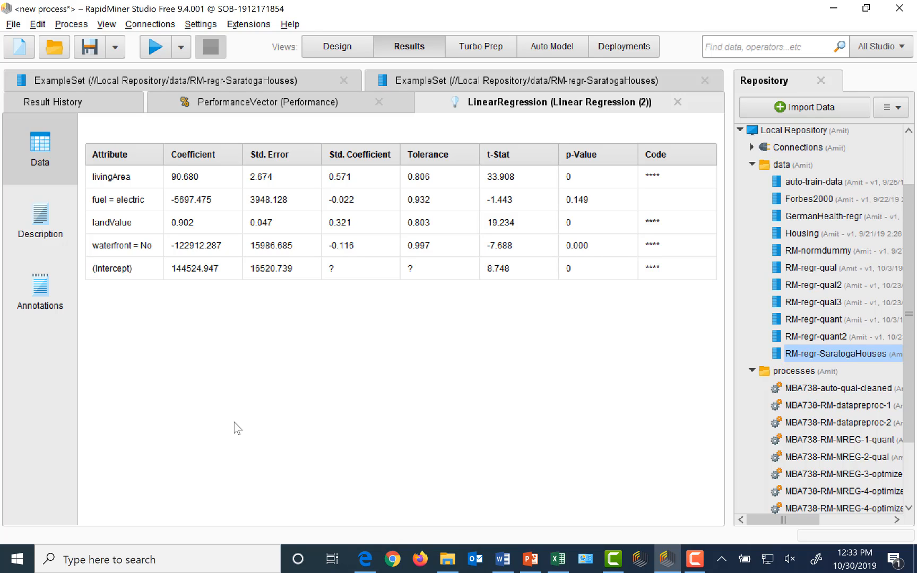
click(256, 108)
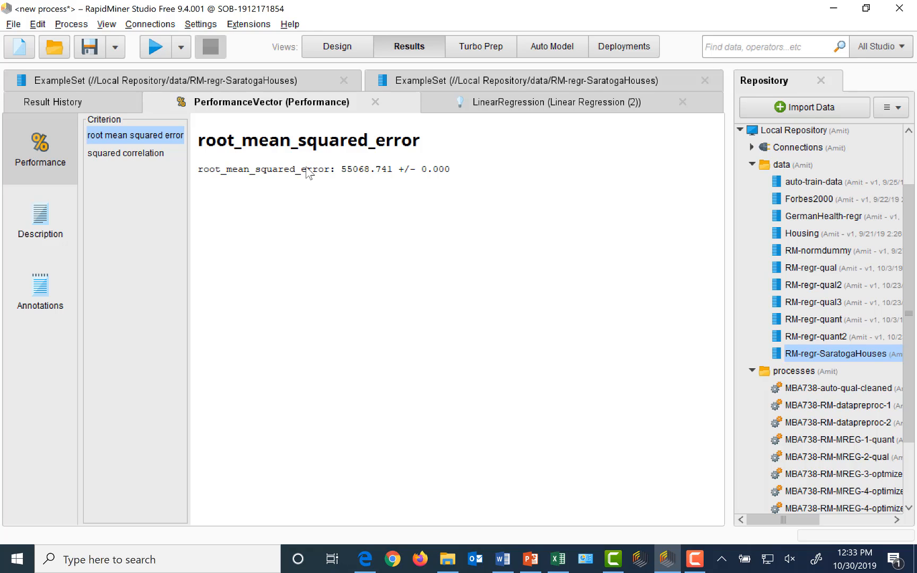
click(134, 154)
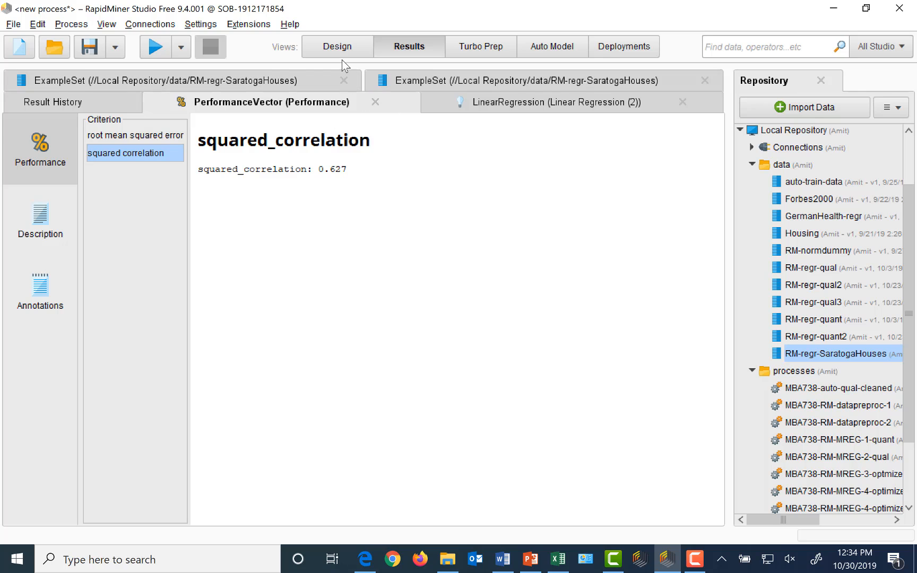
Step: Examine the linear regression model's equation and its coefficient table, and return to the process design
click(507, 102)
click(40, 220)
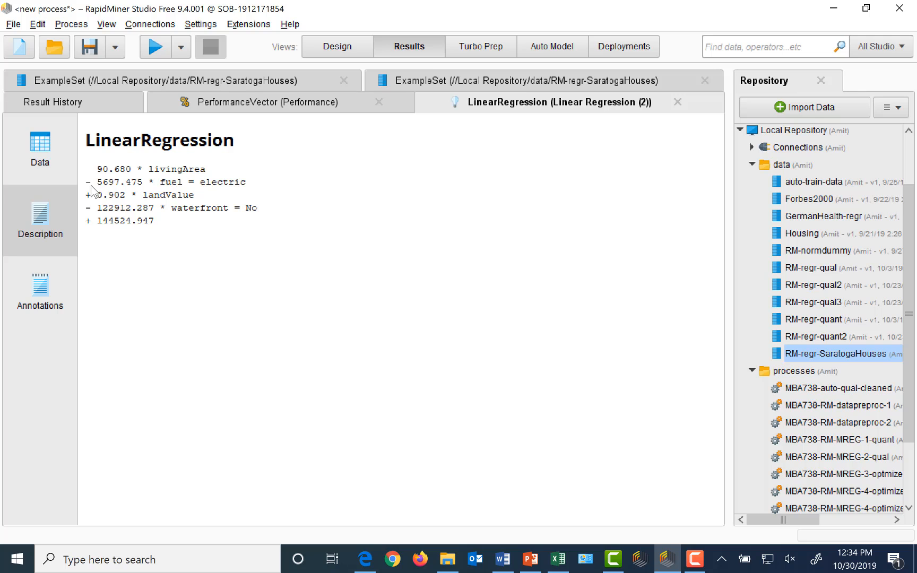
click(42, 154)
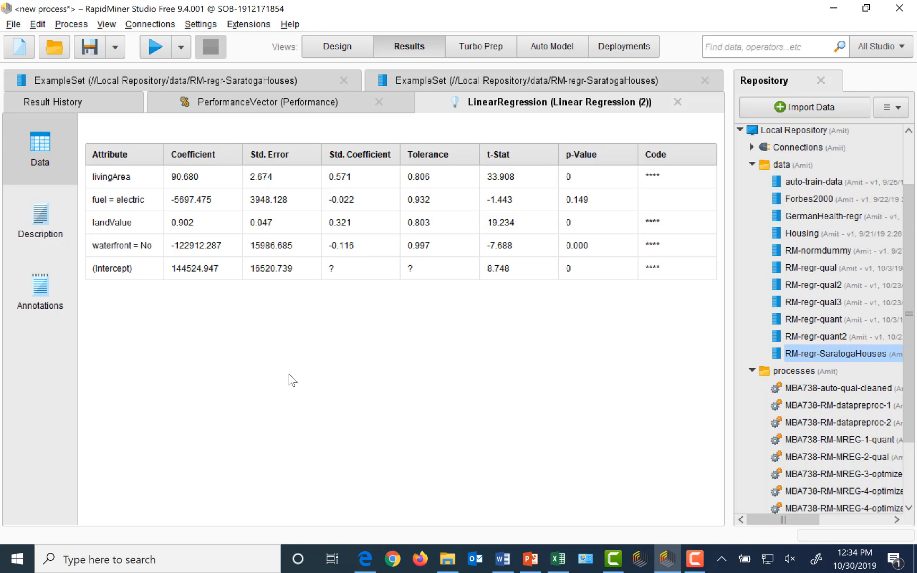
click(338, 52)
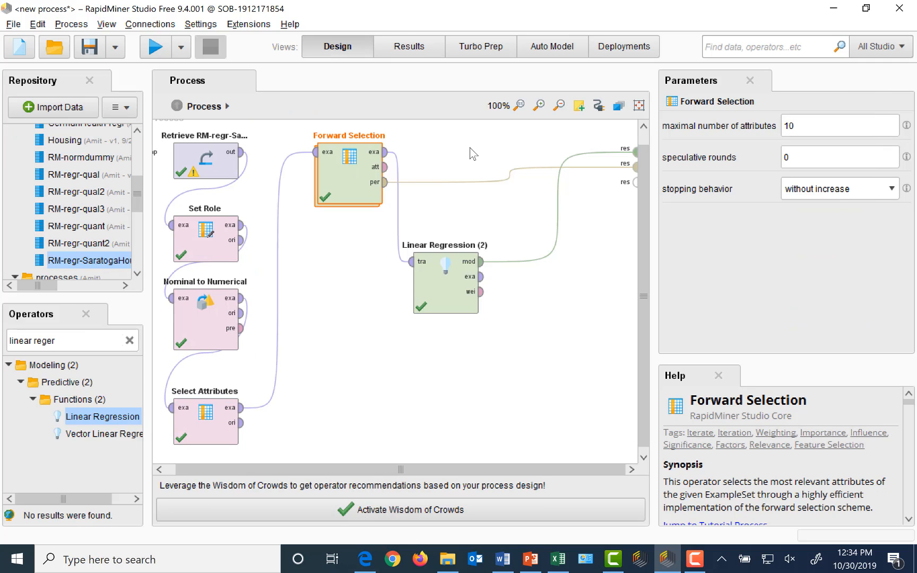